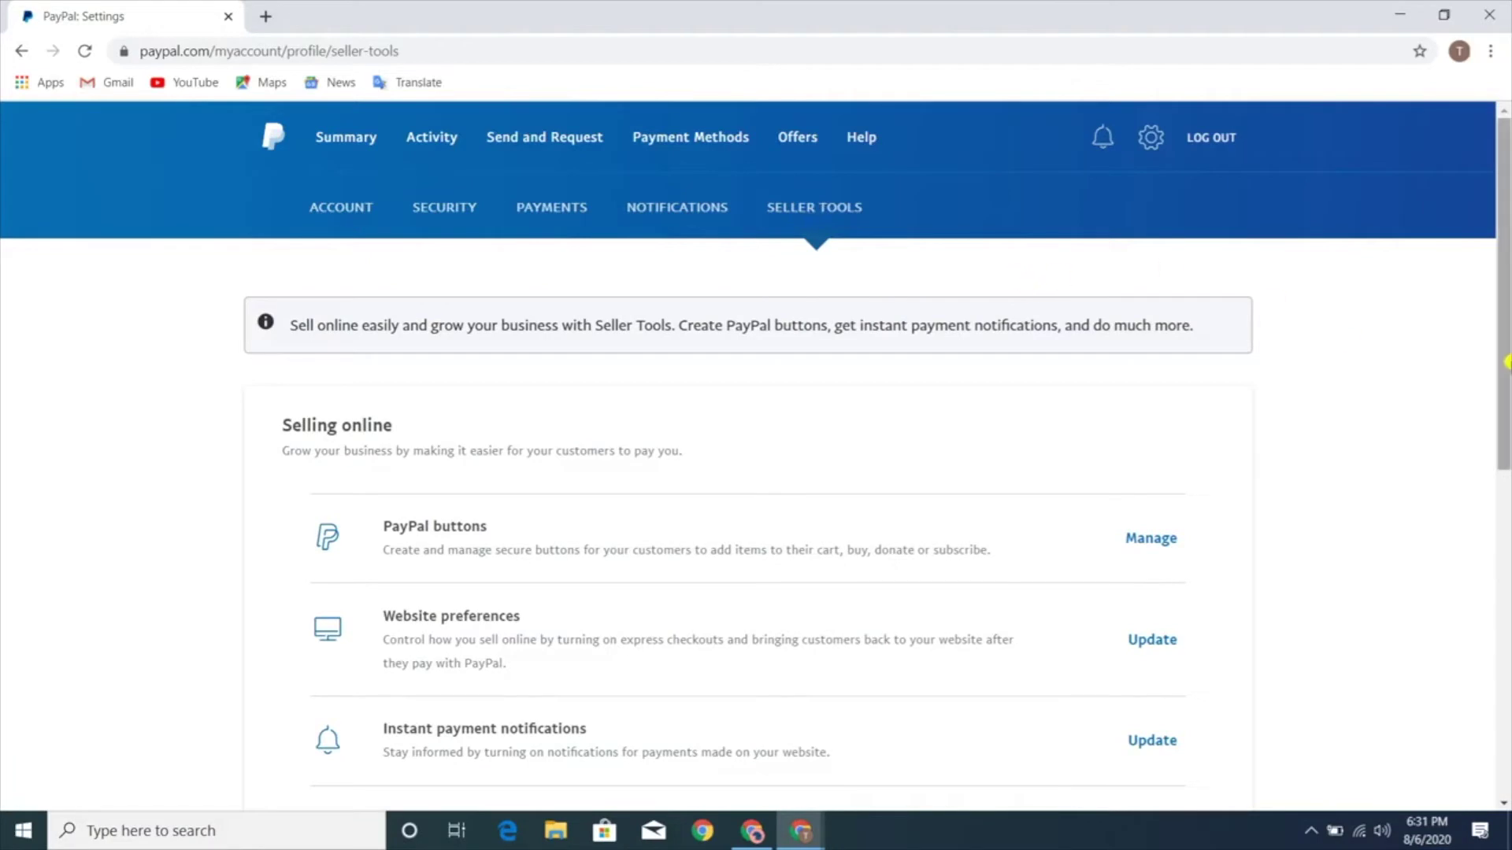
Scroll down to Getting paid and open Update for Payment receiving preferences.
{"action": "left_click_drag", "start_coordinate": [1506, 316], "coordinate": [1506, 425]}
{"action": "scroll", "coordinate": [351, 589], "scroll_direction": "down", "scroll_amount": 4}
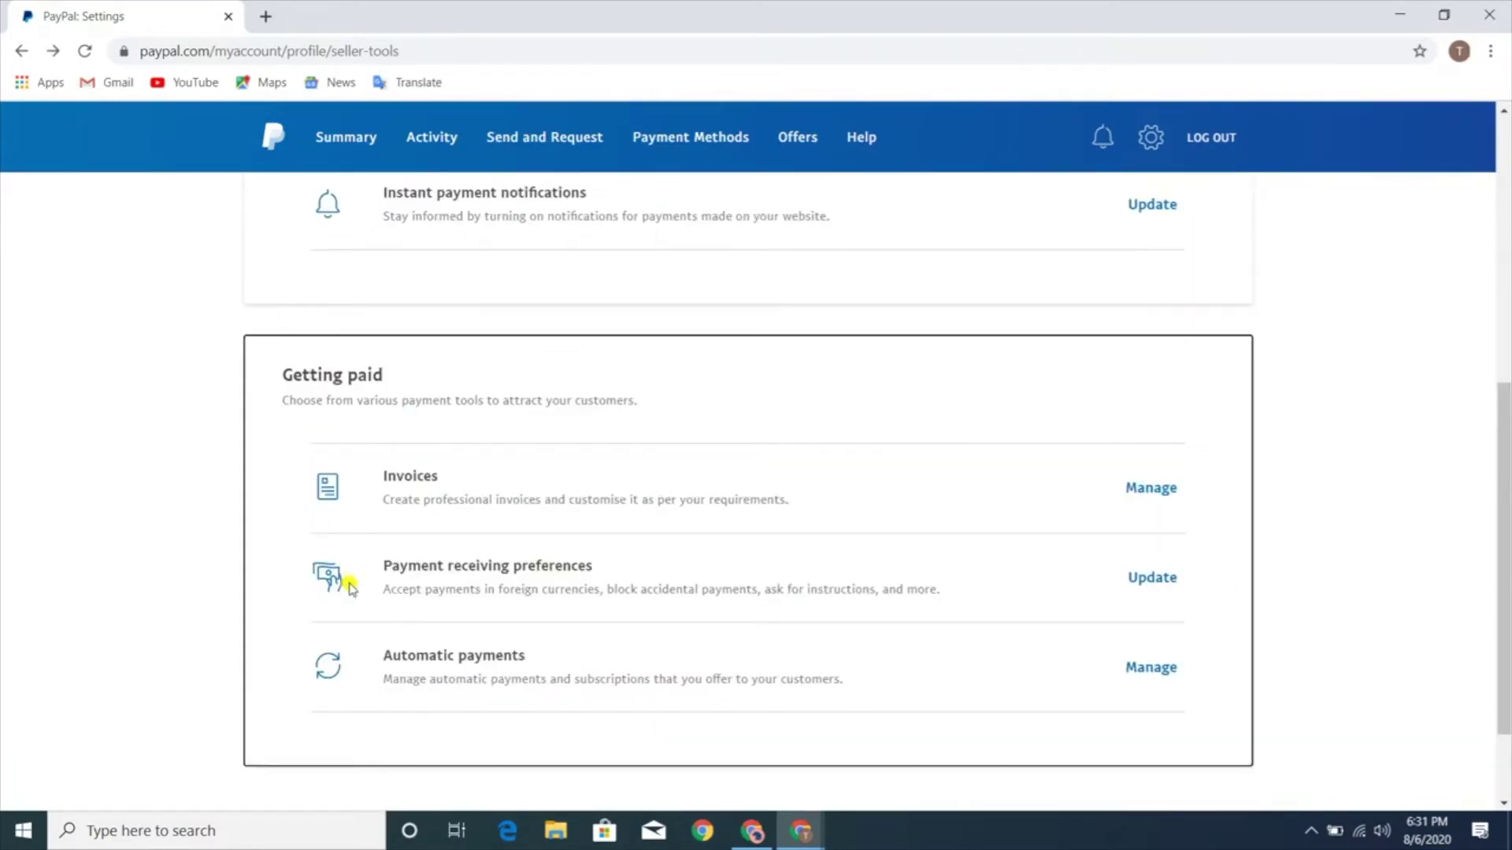
{"action": "left_click_drag", "start_coordinate": [367, 569], "coordinate": [596, 571]}
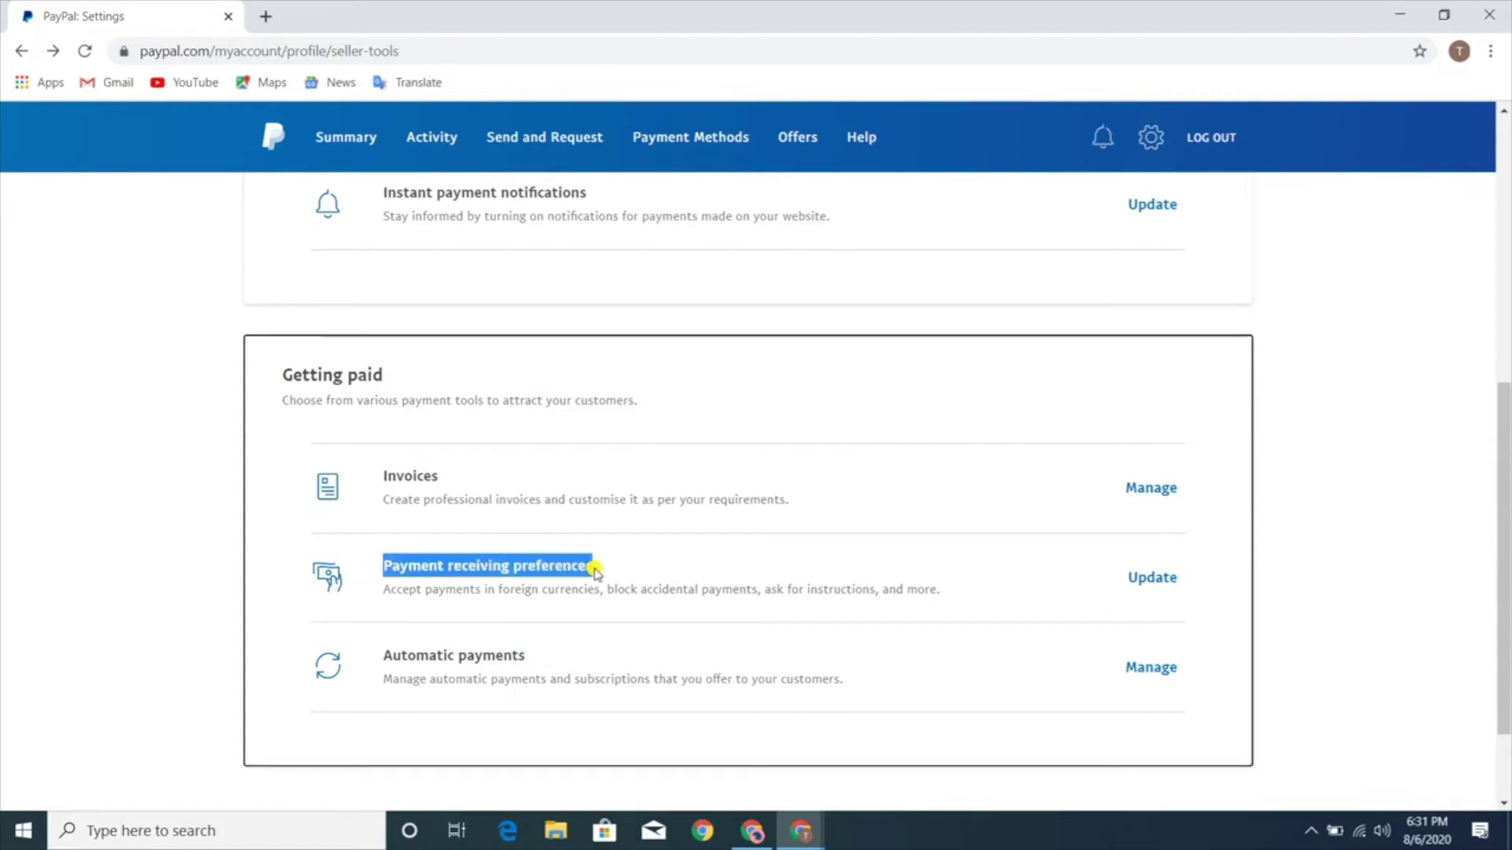
{"action": "left_click", "coordinate": [1268, 601]}
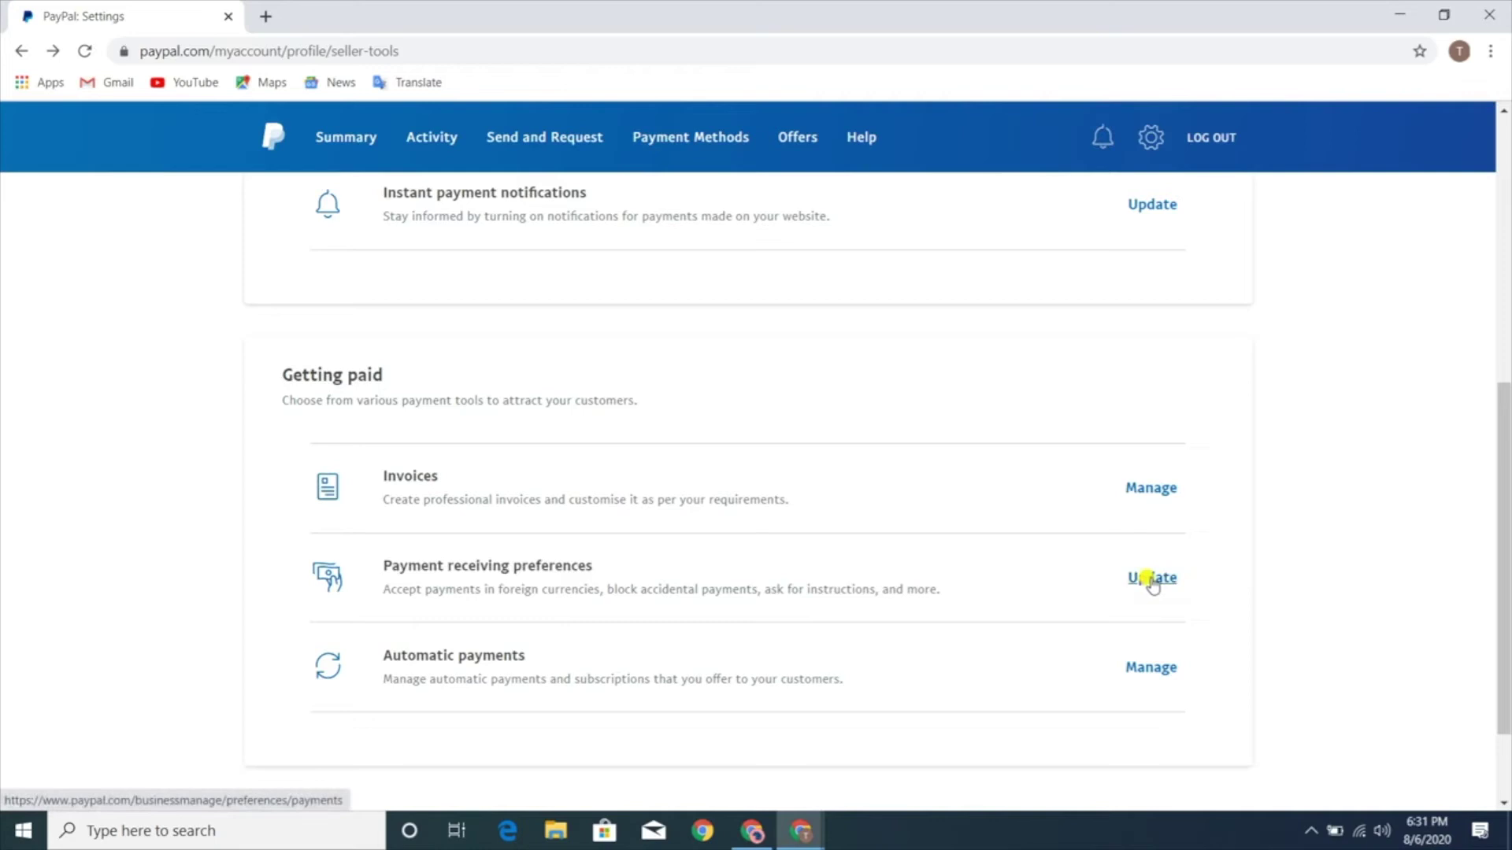
{"action": "left_click", "coordinate": [1152, 580]}
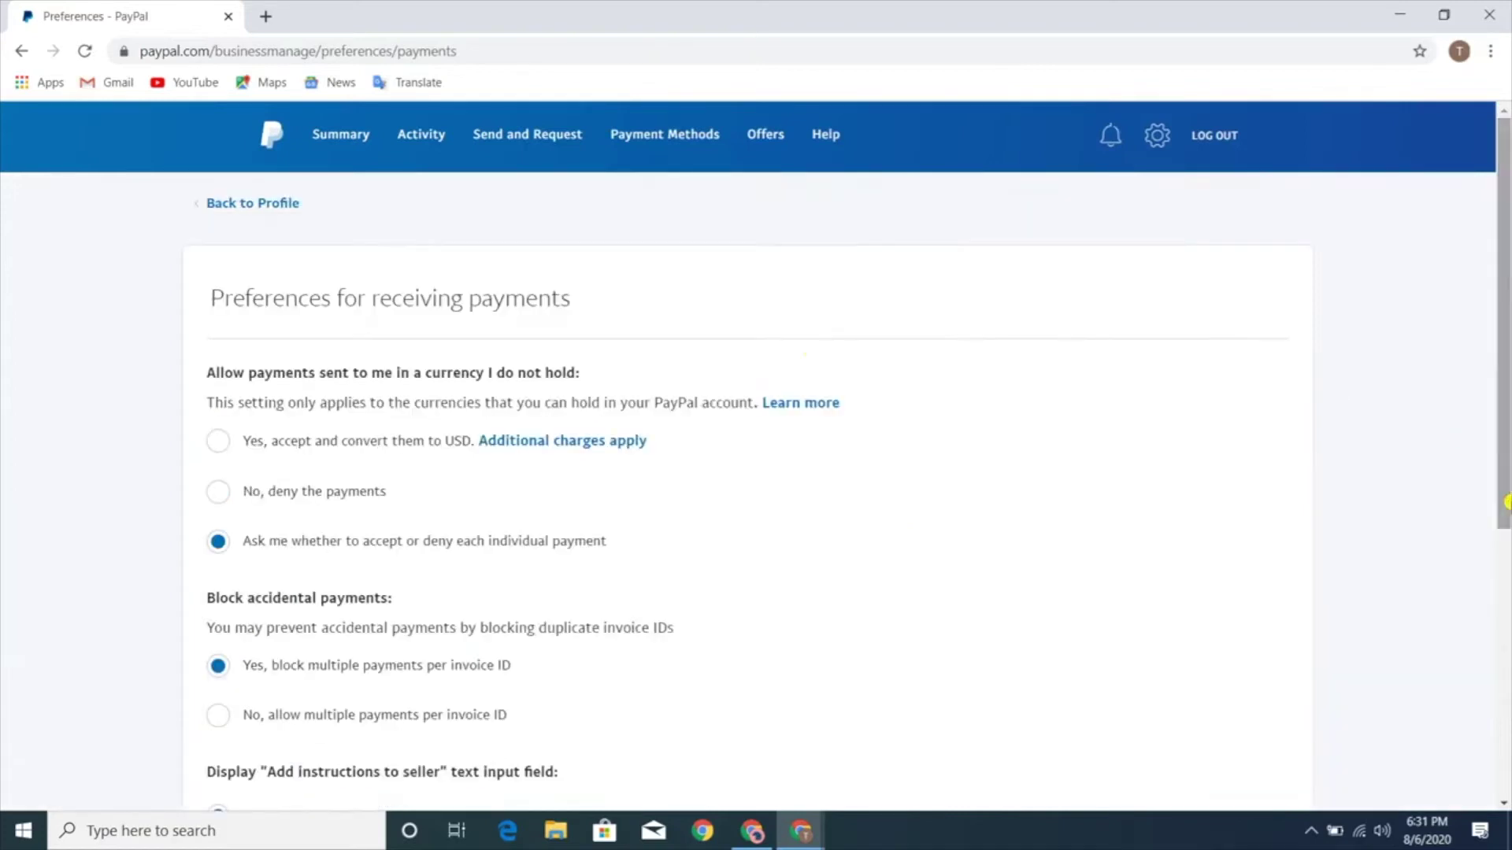
Accept foreign currency payments by converting them to USD.
{"action": "left_click_drag", "start_coordinate": [209, 298], "coordinate": [625, 290]}
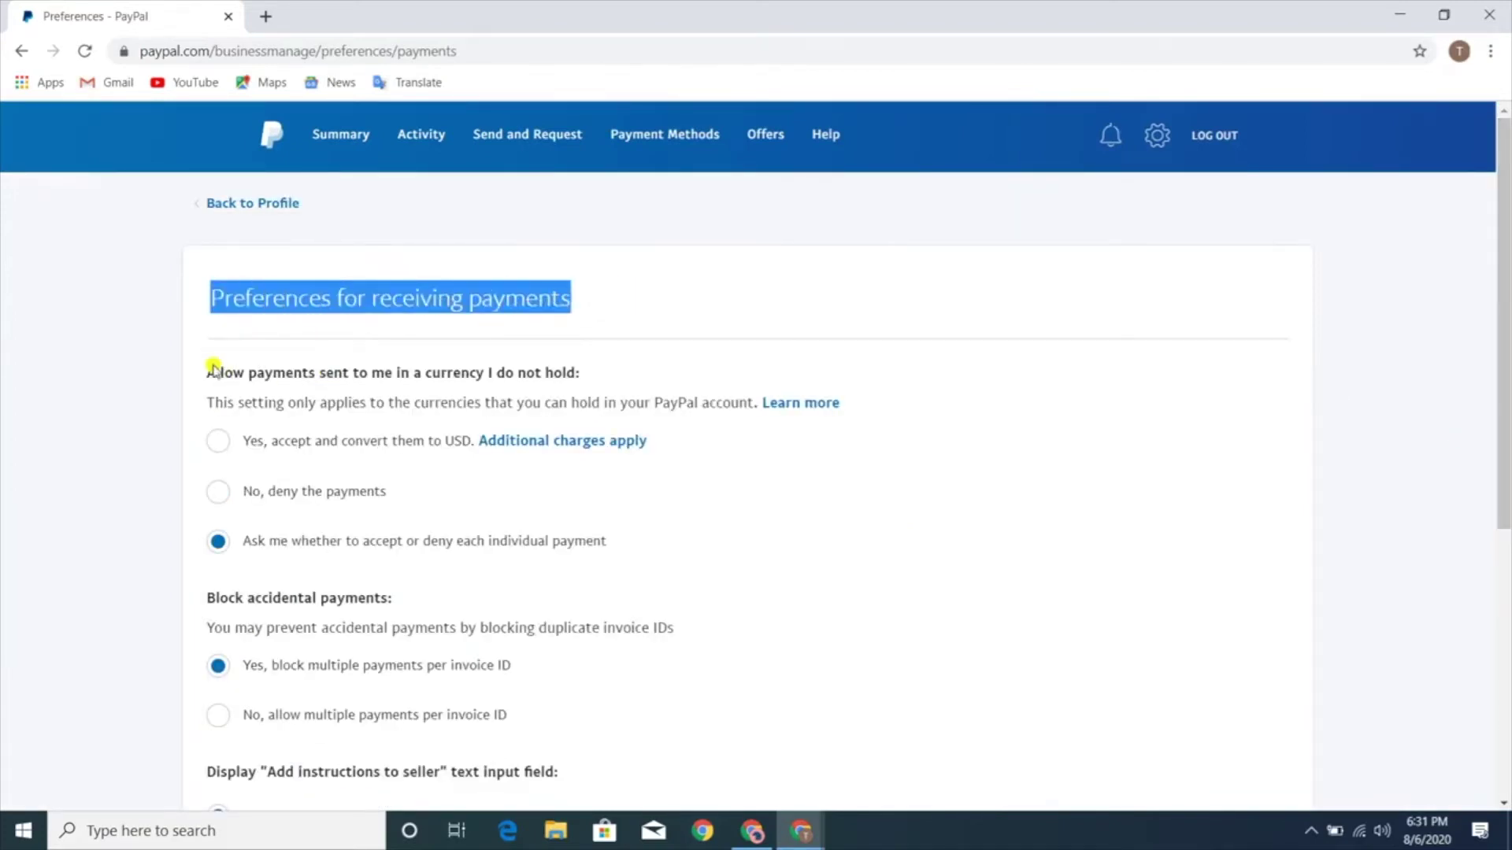
{"action": "left_click_drag", "start_coordinate": [203, 370], "coordinate": [601, 389]}
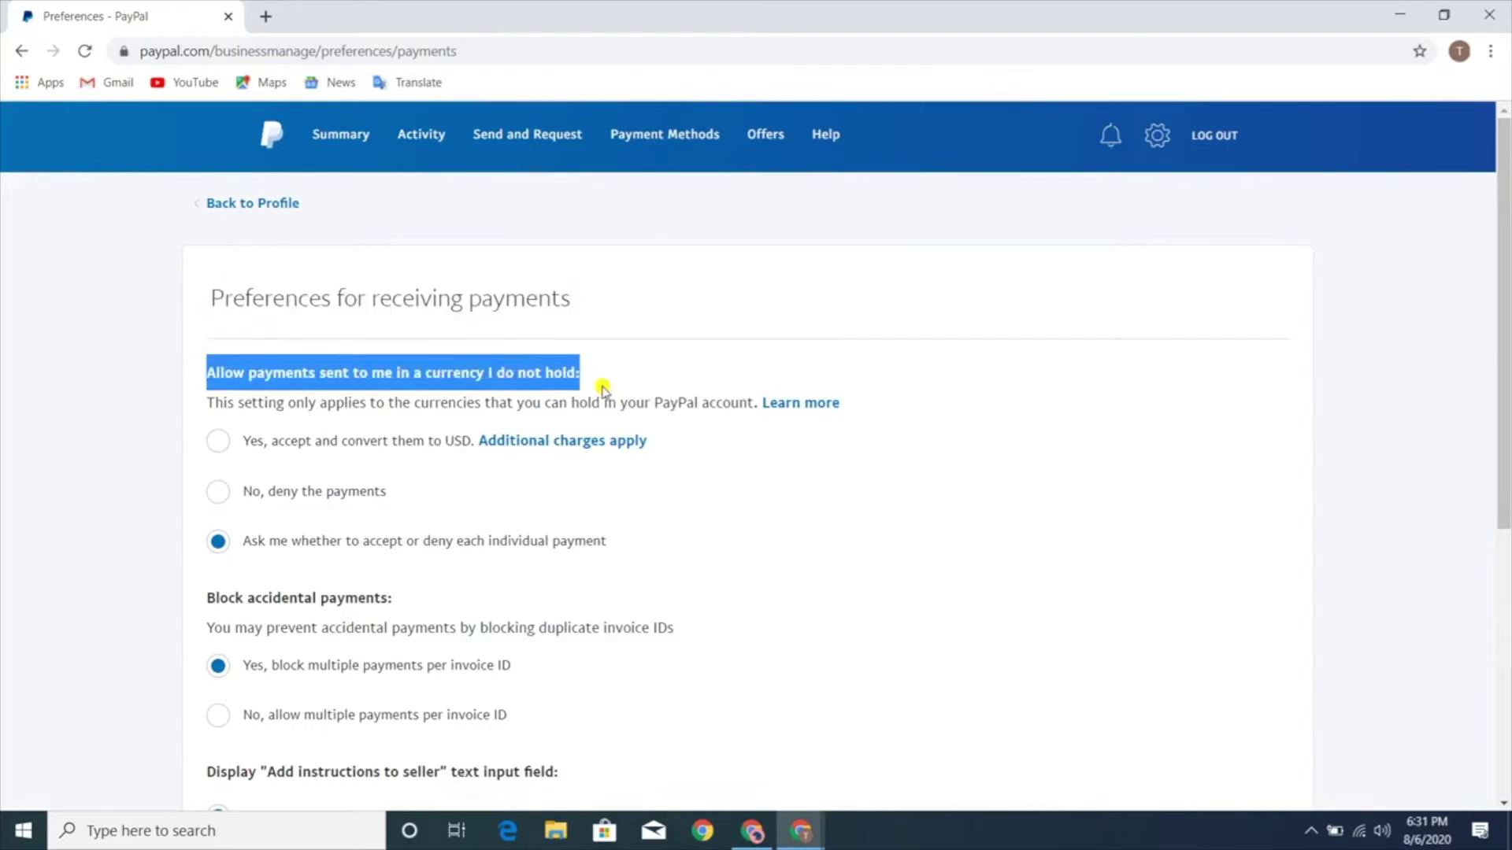
{"action": "left_click_drag", "start_coordinate": [226, 370], "coordinate": [756, 398]}
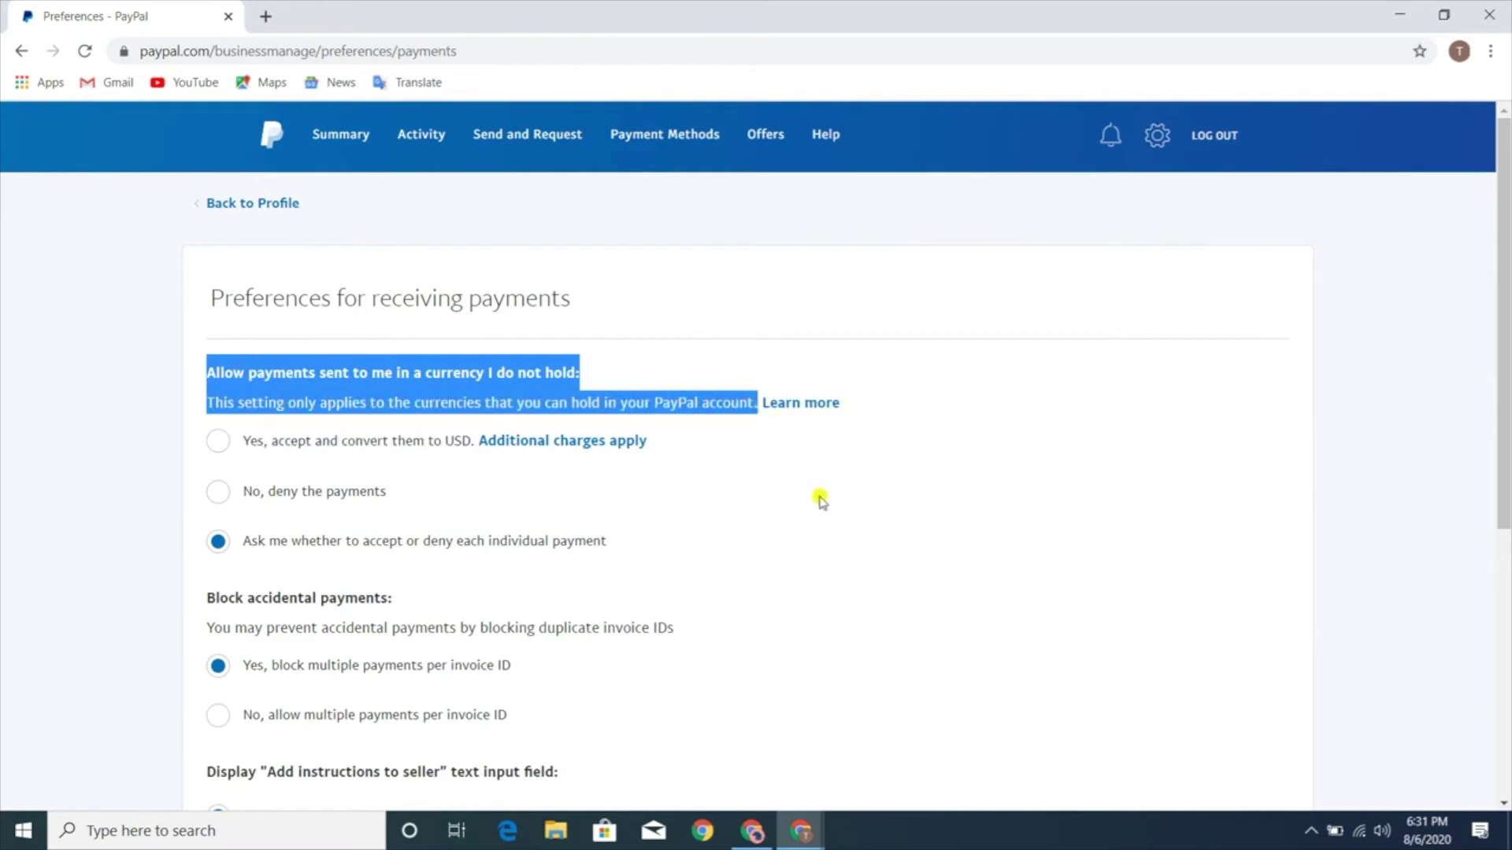
{"action": "left_click", "coordinate": [819, 500]}
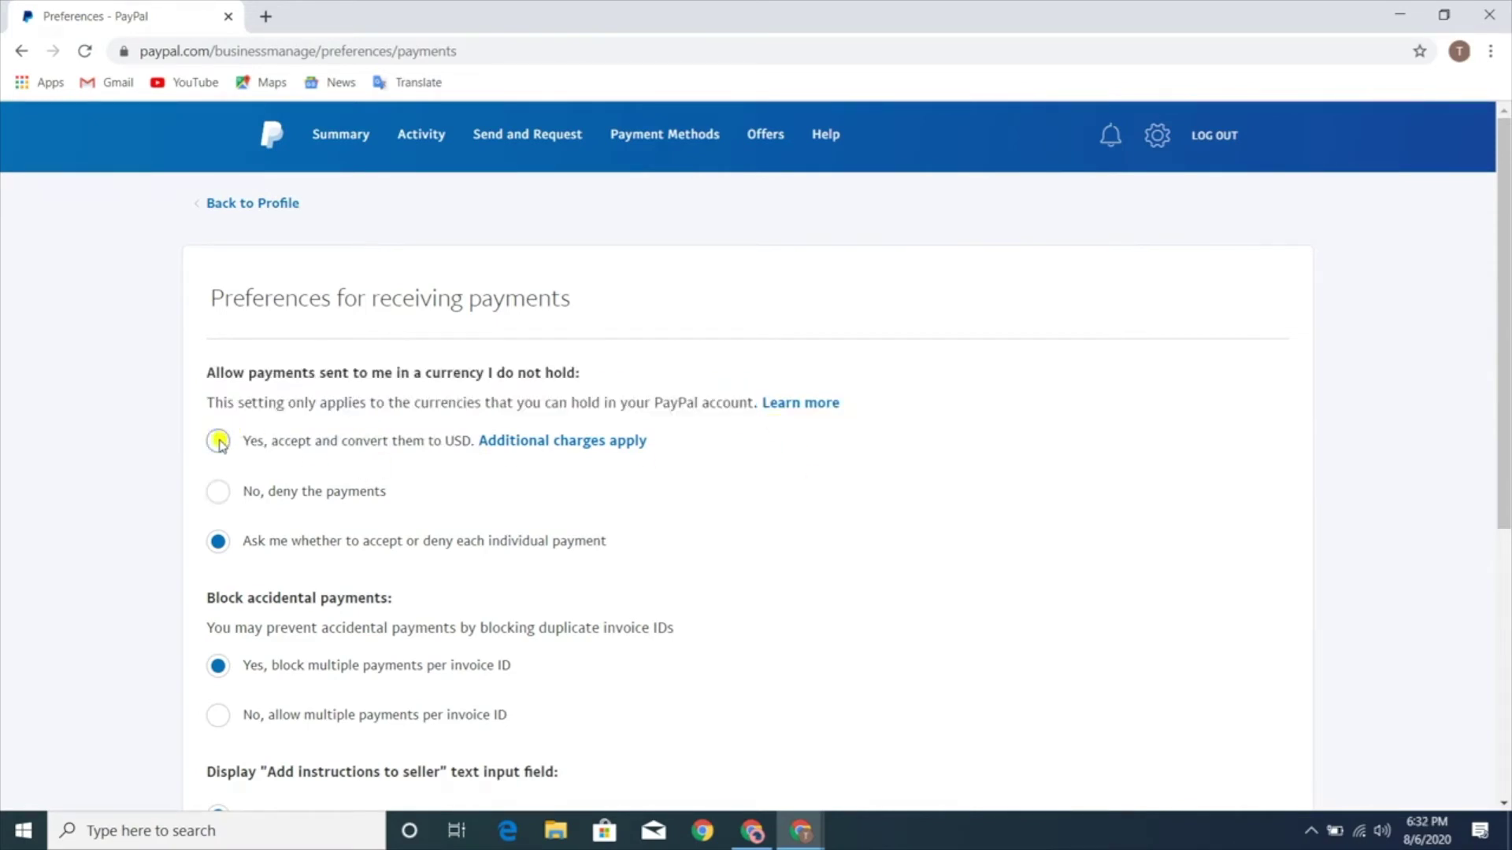
{"action": "left_click", "coordinate": [219, 443]}
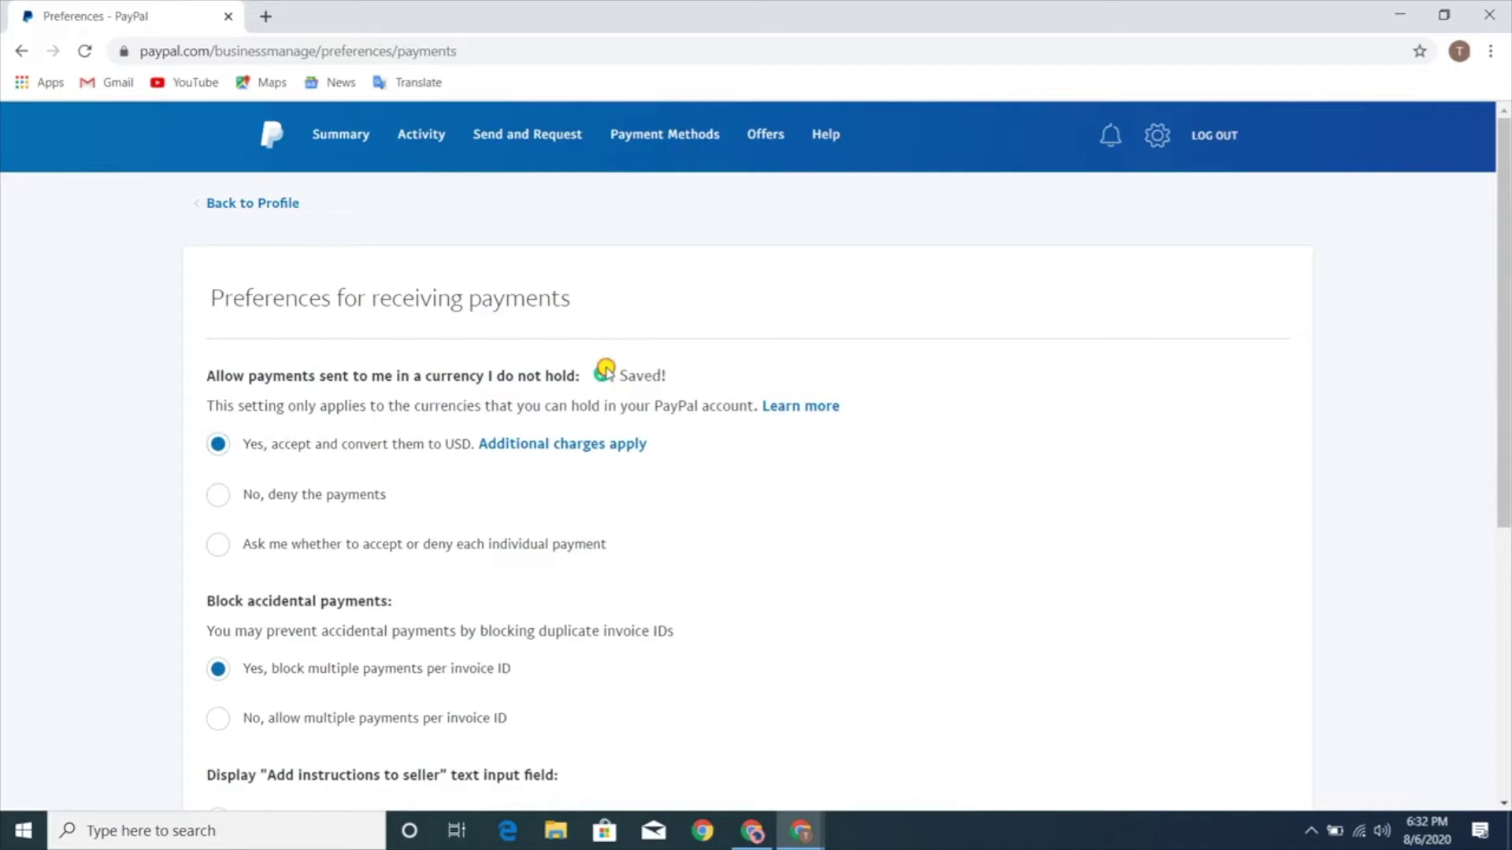
{"action": "left_click_drag", "start_coordinate": [610, 374], "coordinate": [677, 374]}
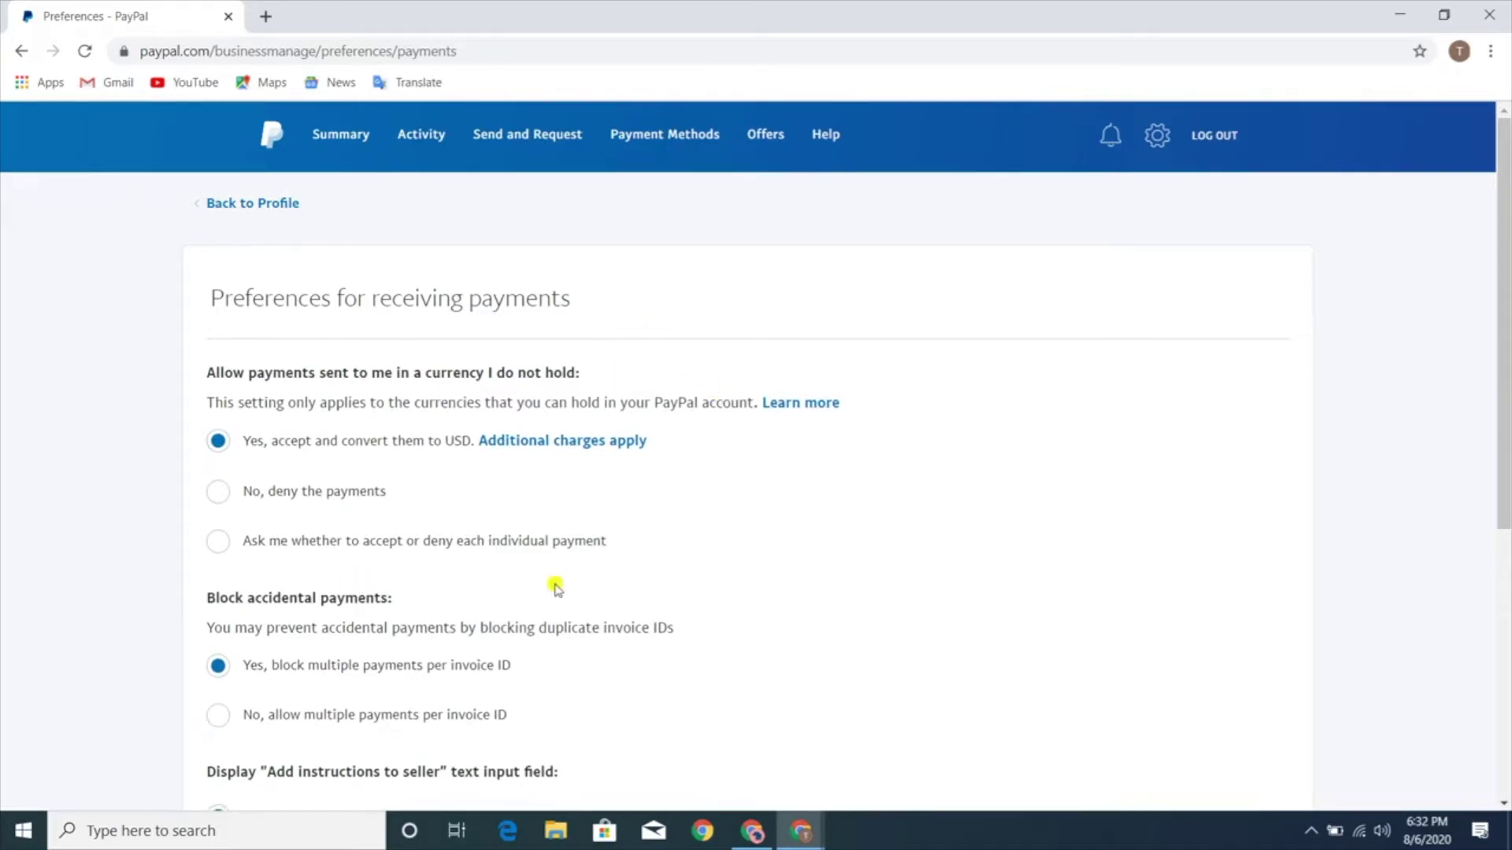
Allow multiple payments per invoice ID.
{"action": "left_click_drag", "start_coordinate": [1505, 277], "coordinate": [1506, 348]}
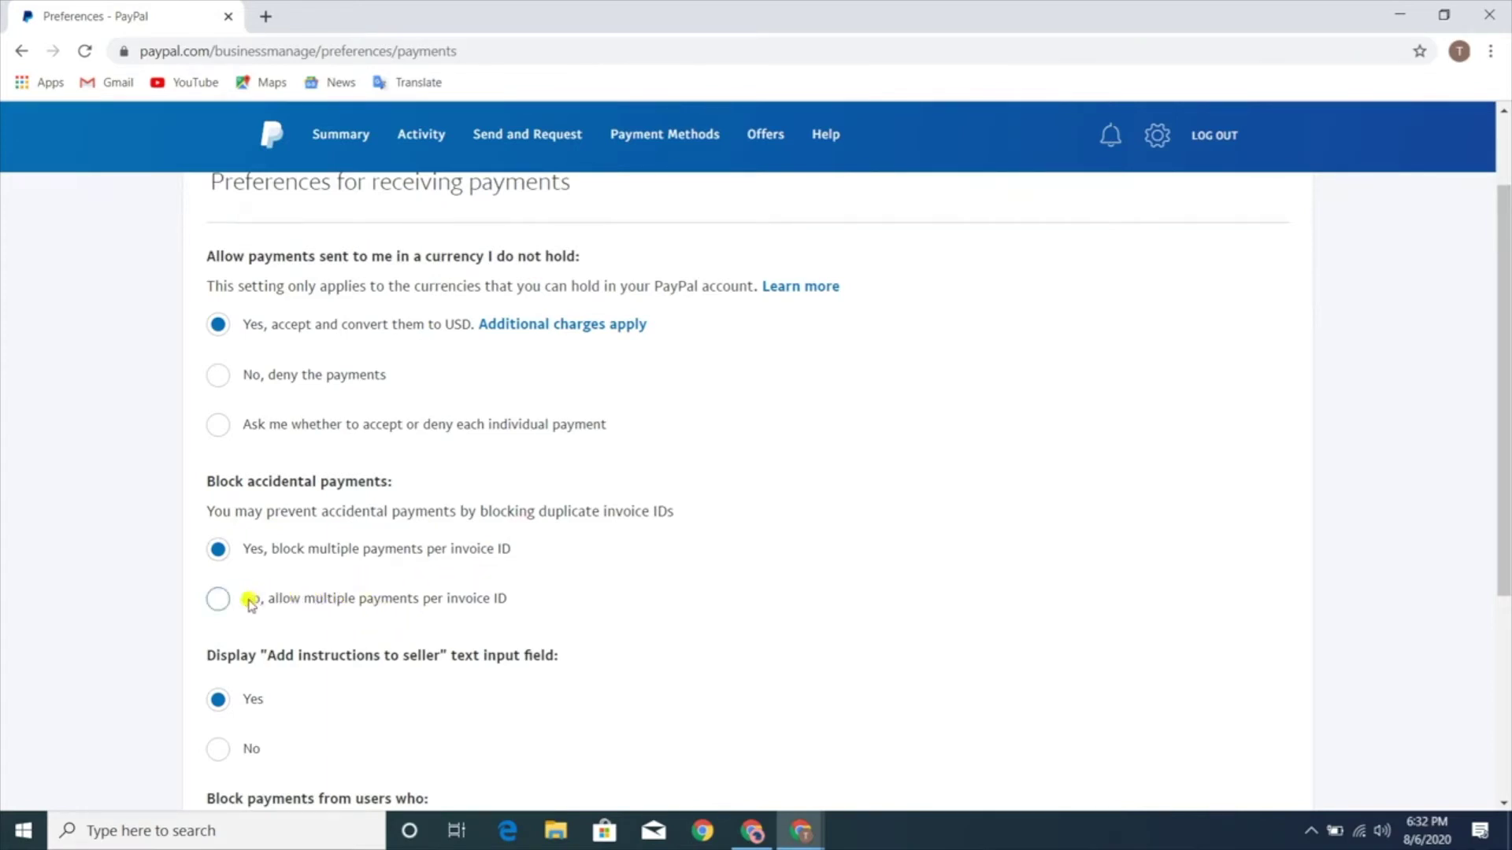
{"action": "left_click_drag", "start_coordinate": [250, 604], "coordinate": [557, 595]}
{"action": "left_click", "coordinate": [562, 603]}
{"action": "left_click", "coordinate": [218, 600]}
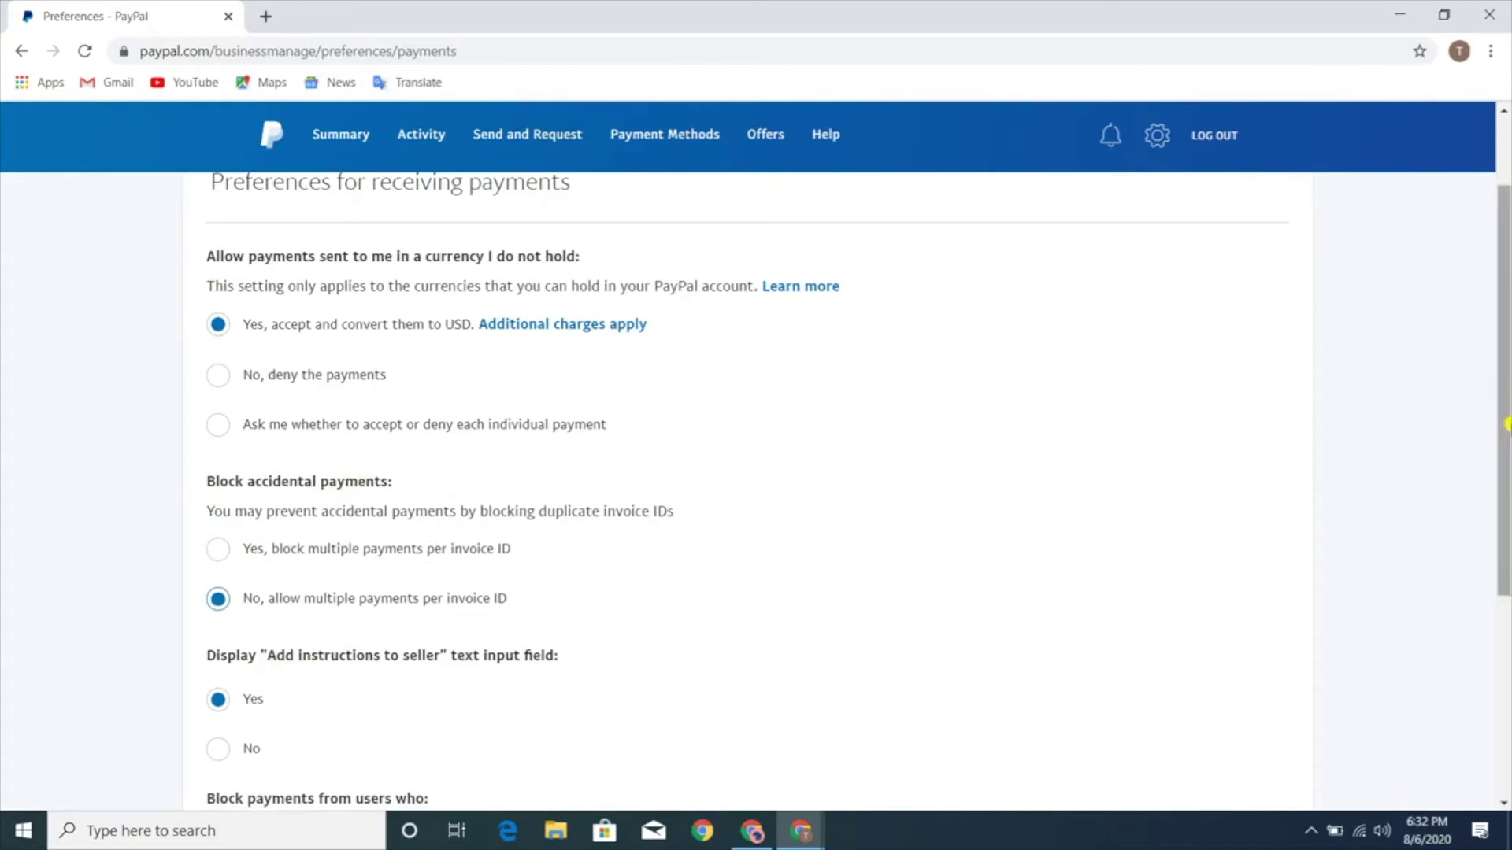
{"action": "left_click_drag", "start_coordinate": [1506, 426], "coordinate": [1508, 541]}
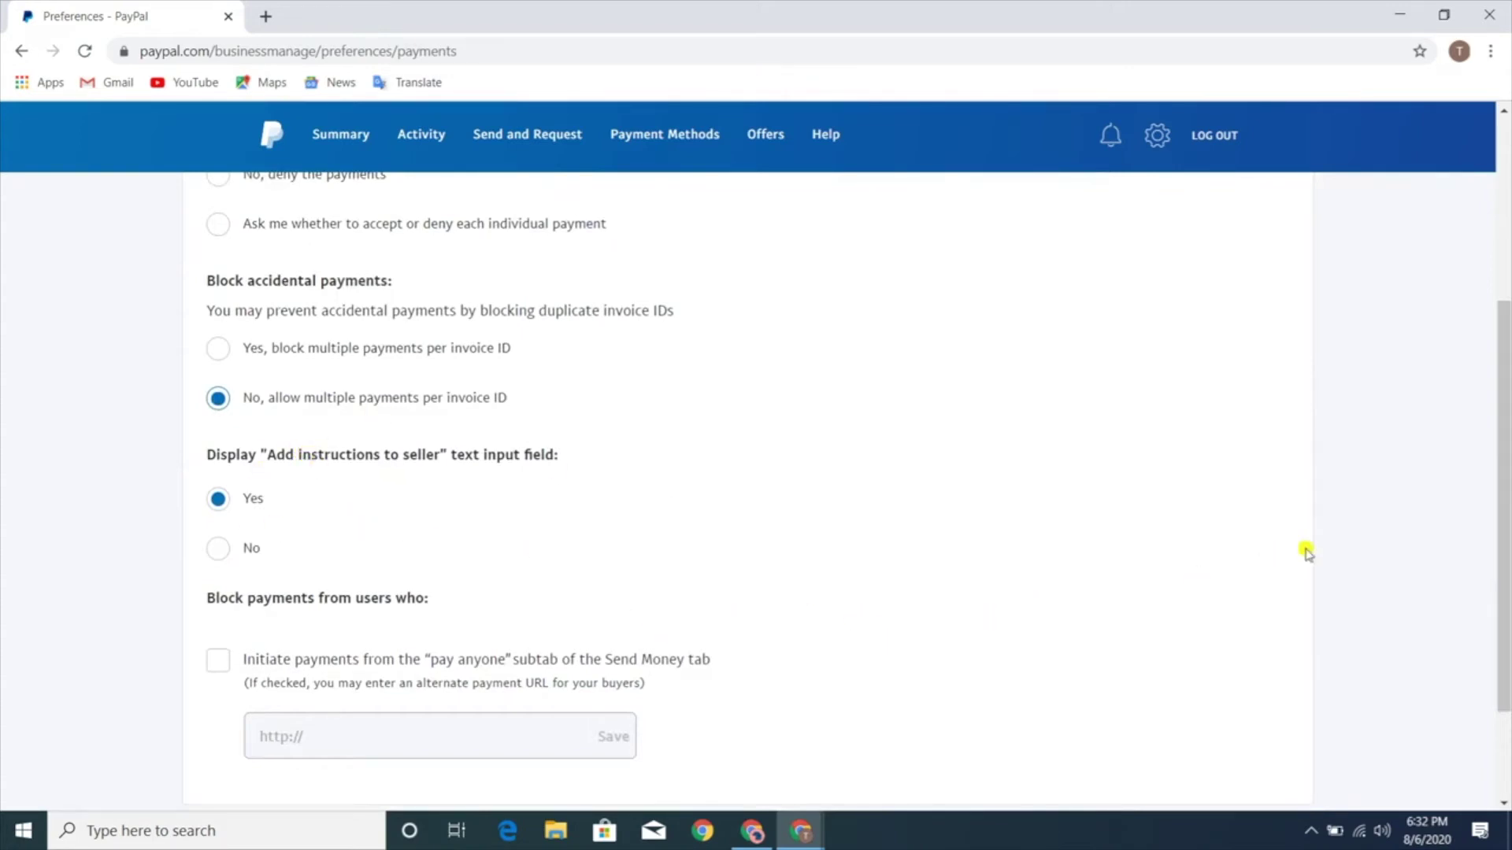
{"action": "left_click_drag", "start_coordinate": [1505, 502], "coordinate": [1506, 309]}
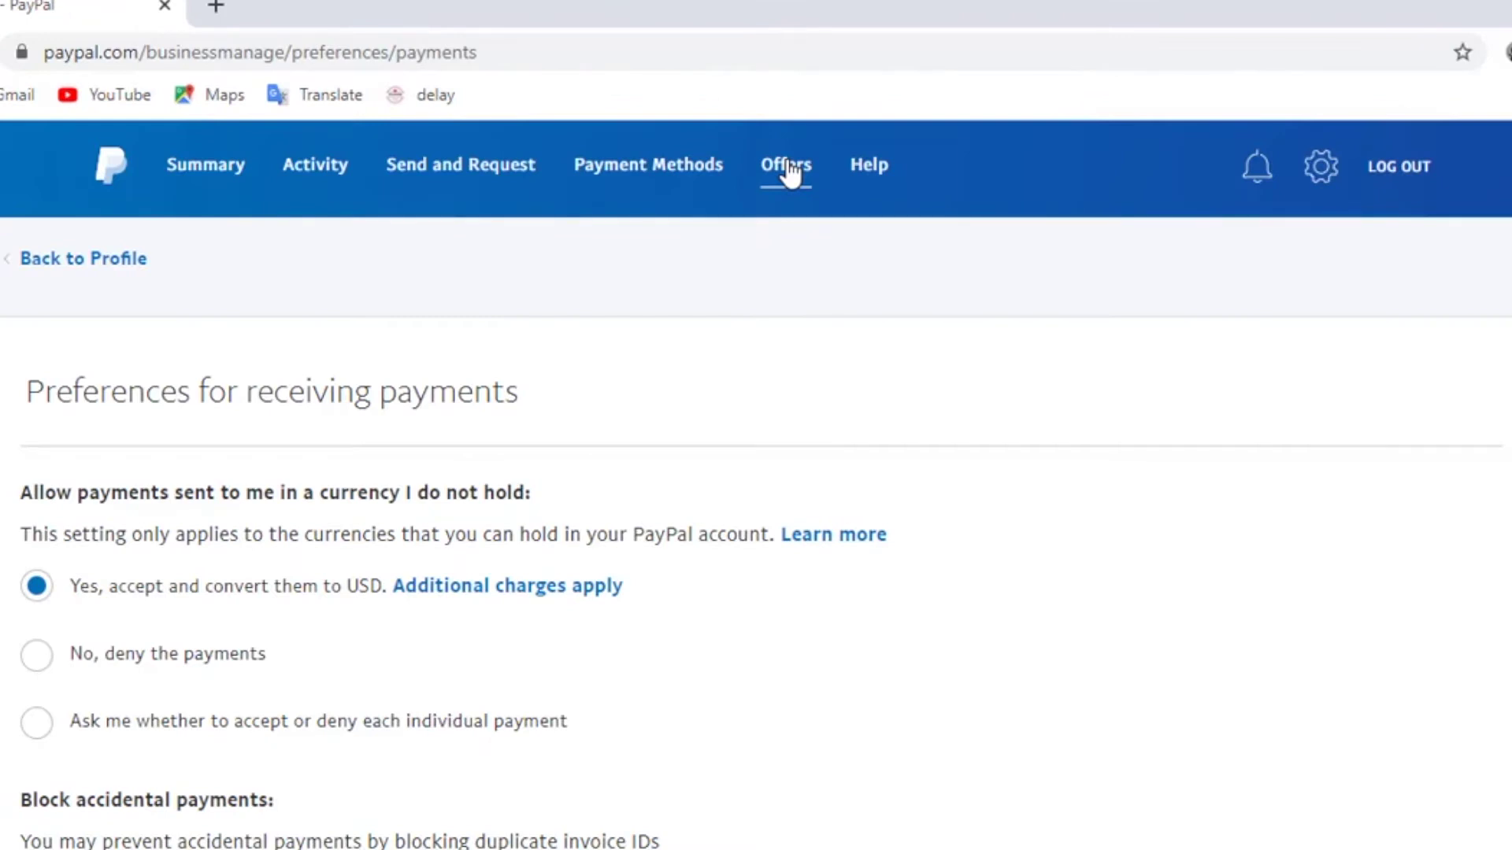
Go from Offers through the BUSINESS menu to Identity Verification (KYC).
{"action": "left_click", "coordinate": [786, 165]}
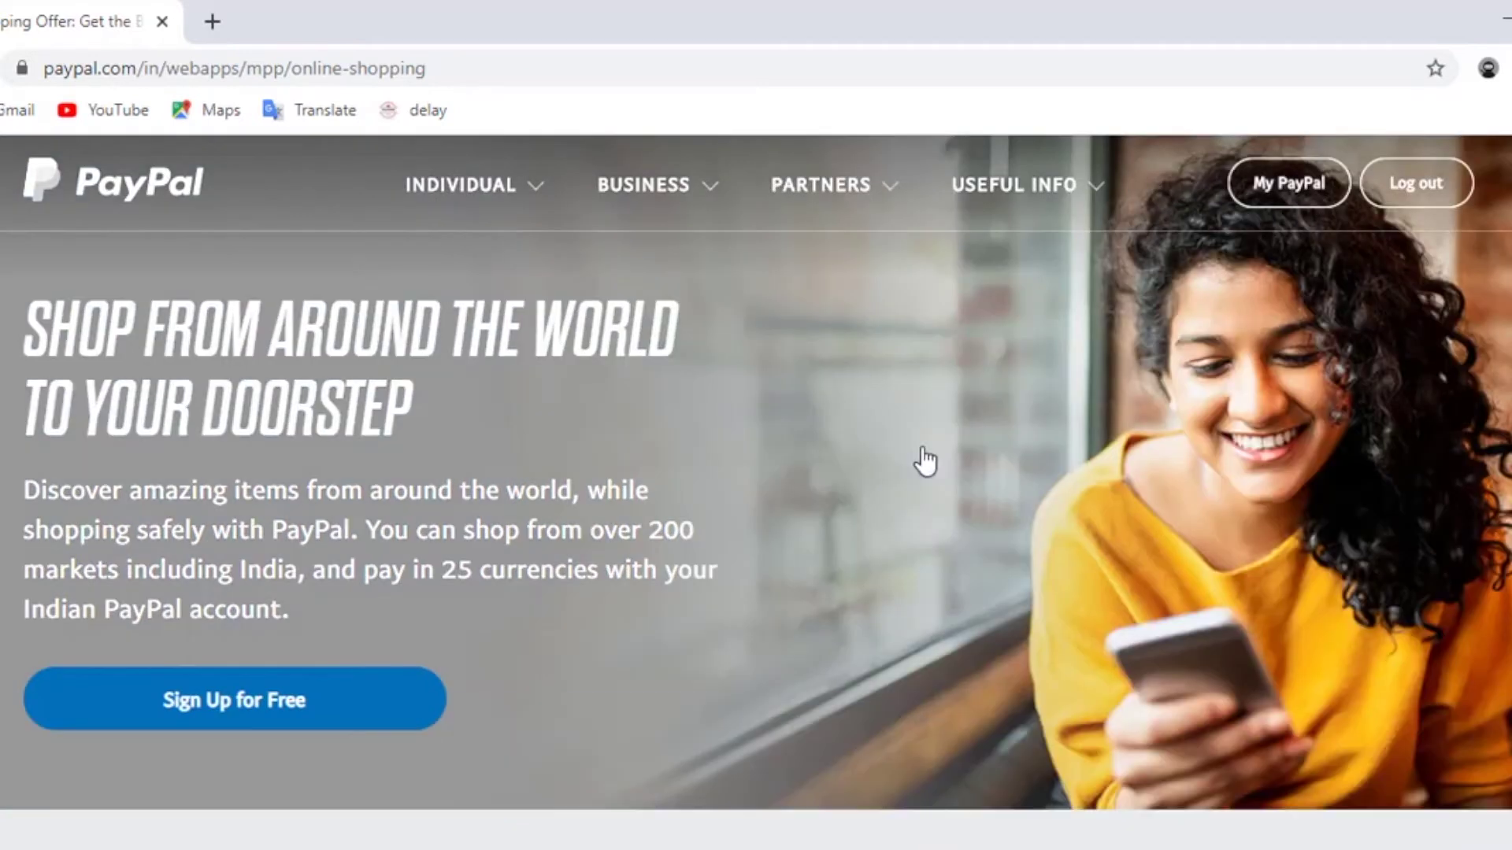
{"action": "left_click", "coordinate": [840, 196]}
{"action": "left_click", "coordinate": [687, 196]}
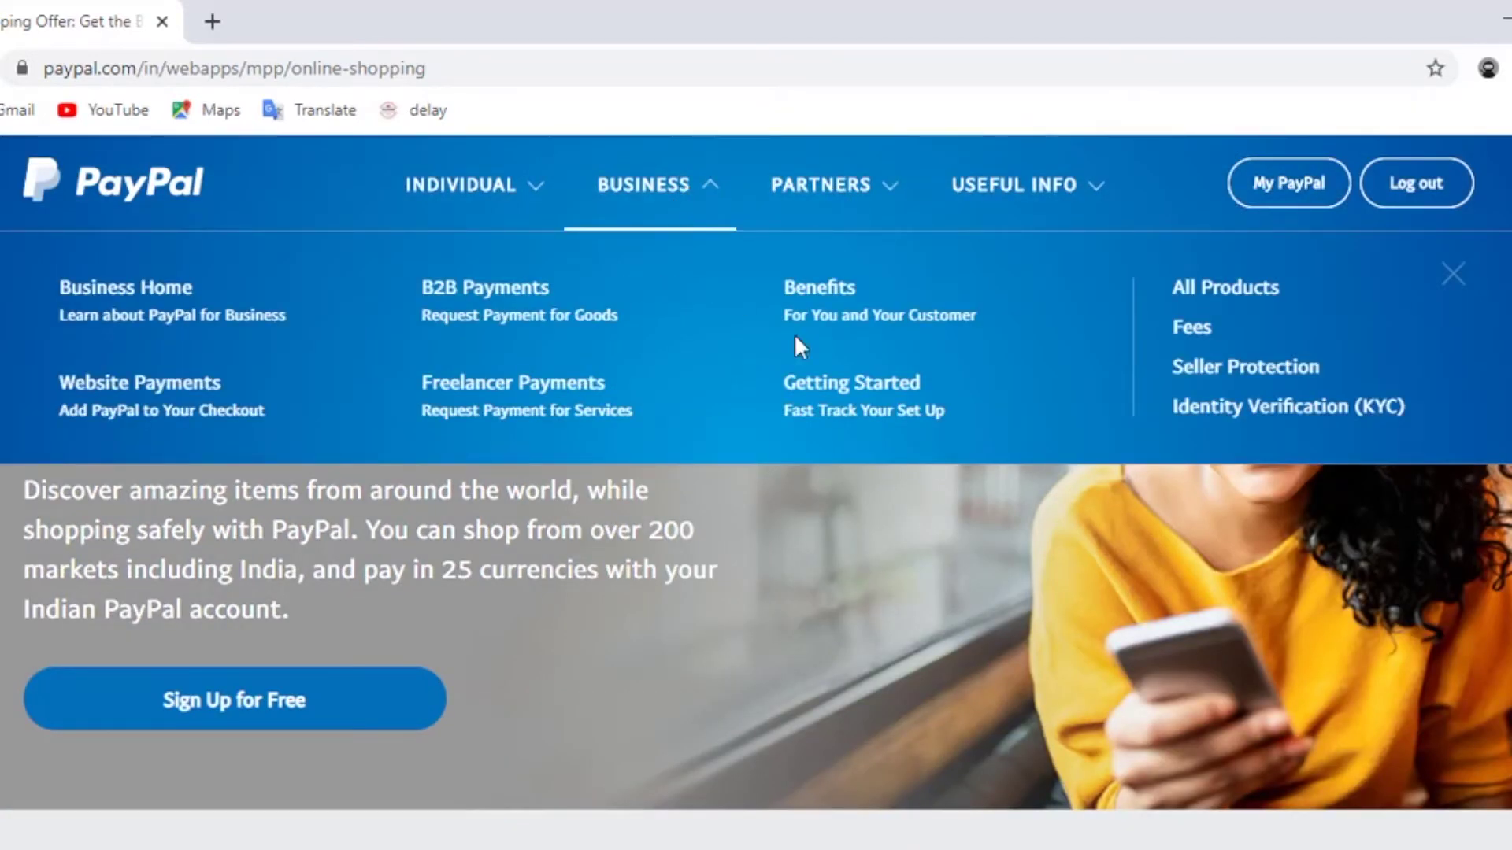
{"action": "left_click", "coordinate": [1258, 411]}
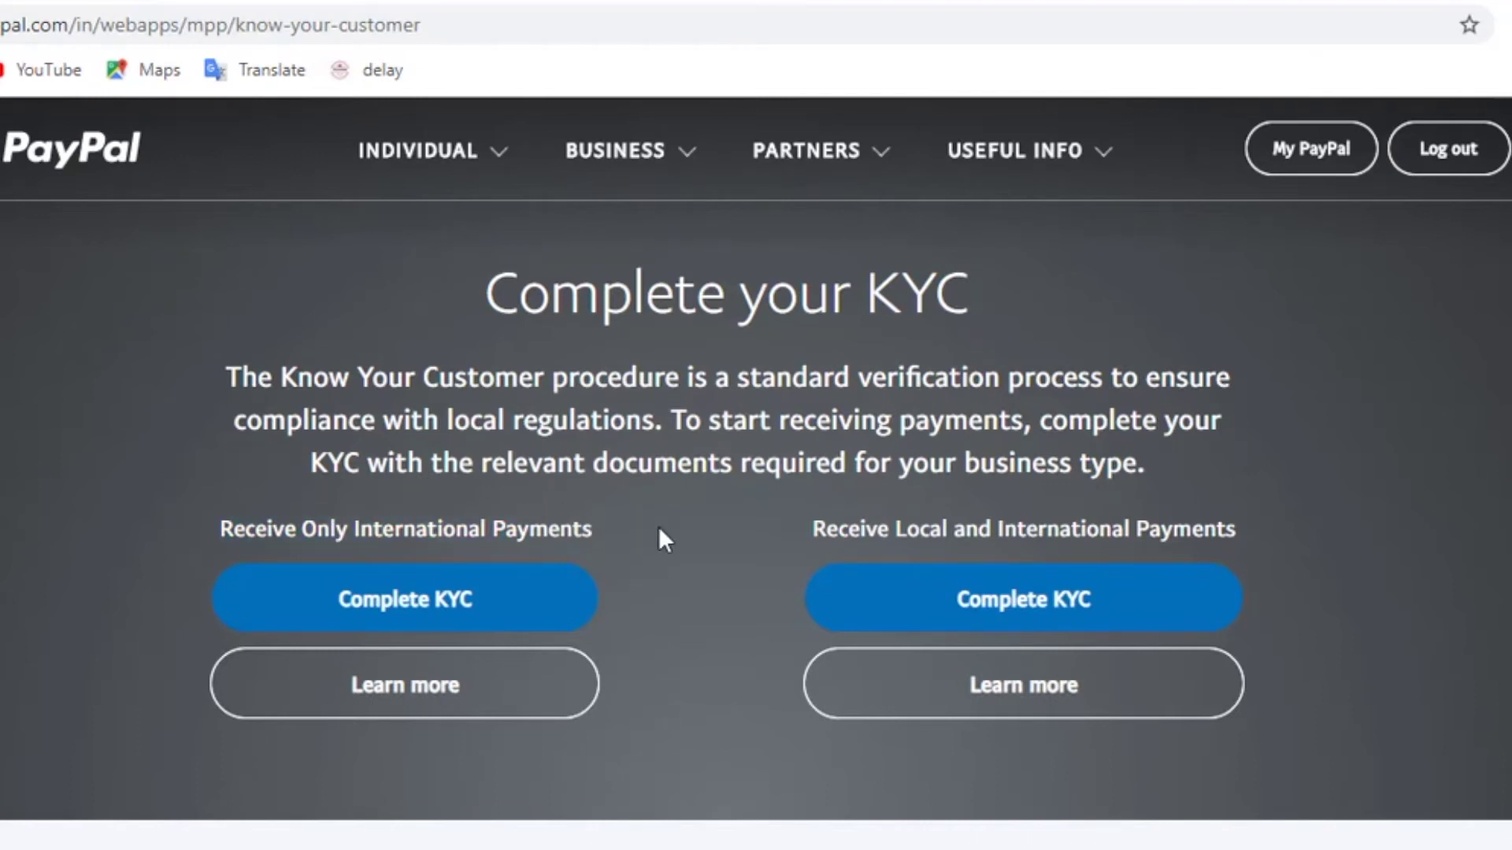
Choose Complete KYC under Receive Only International Payments to reach the verification checklist.
{"action": "left_click", "coordinate": [484, 618]}
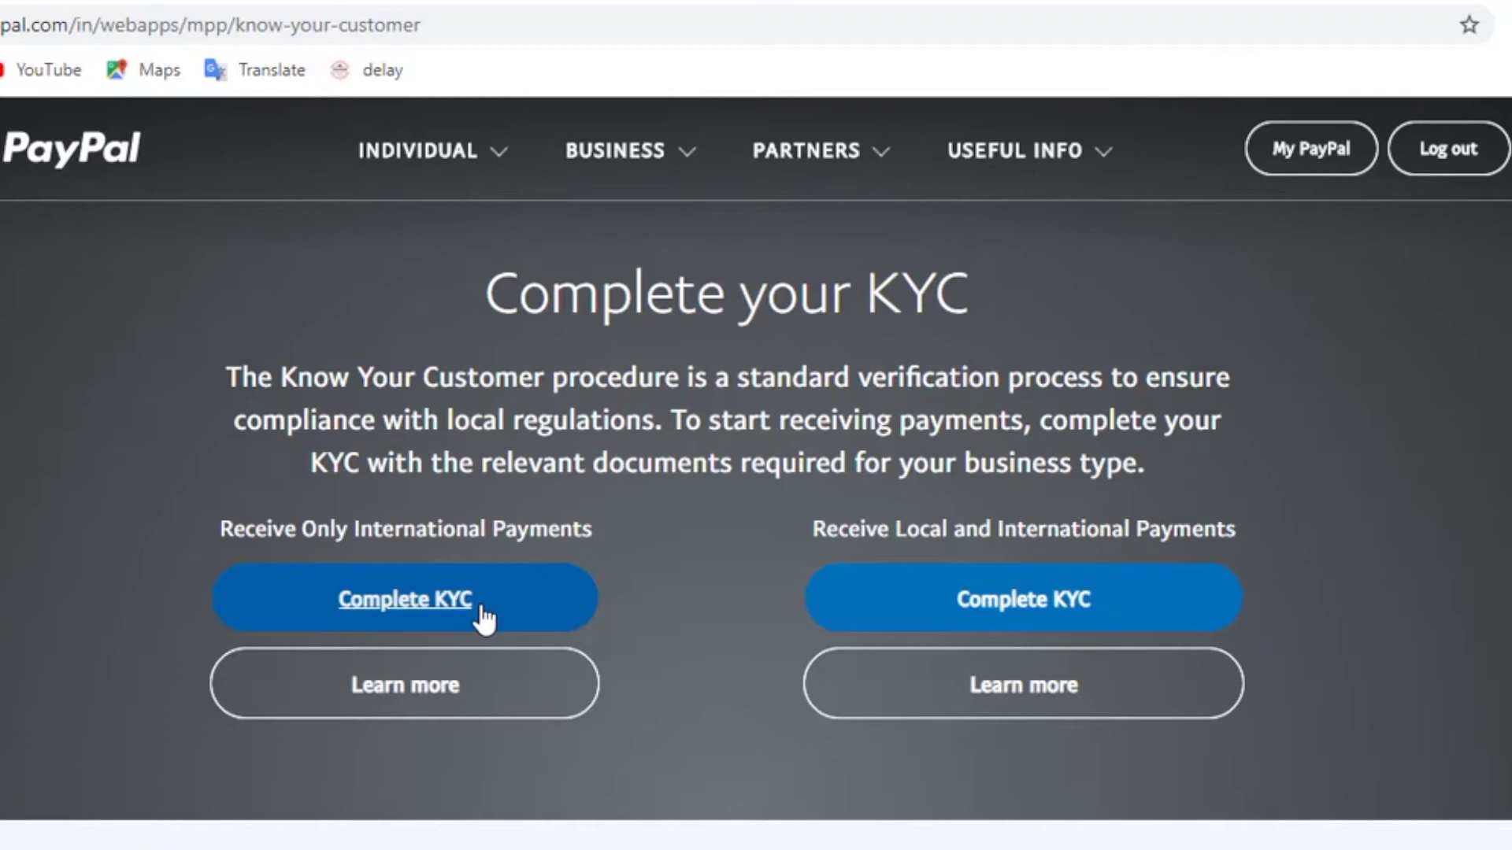
{"action": "left_click", "coordinate": [481, 618]}
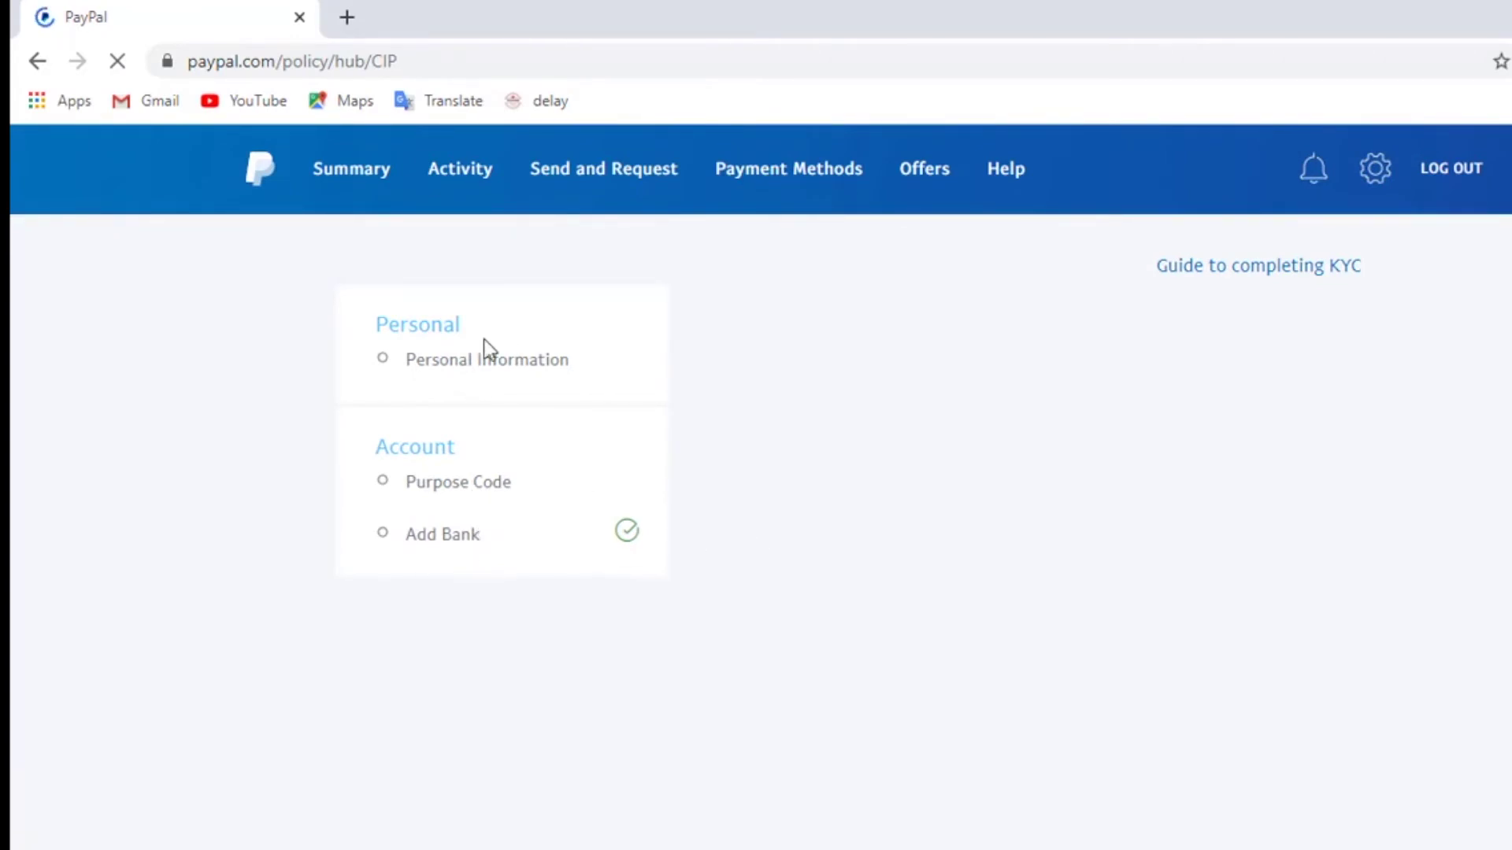
Fill in Personal Information with the PAN number and residential address, and submit it.
{"action": "left_click", "coordinate": [488, 362]}
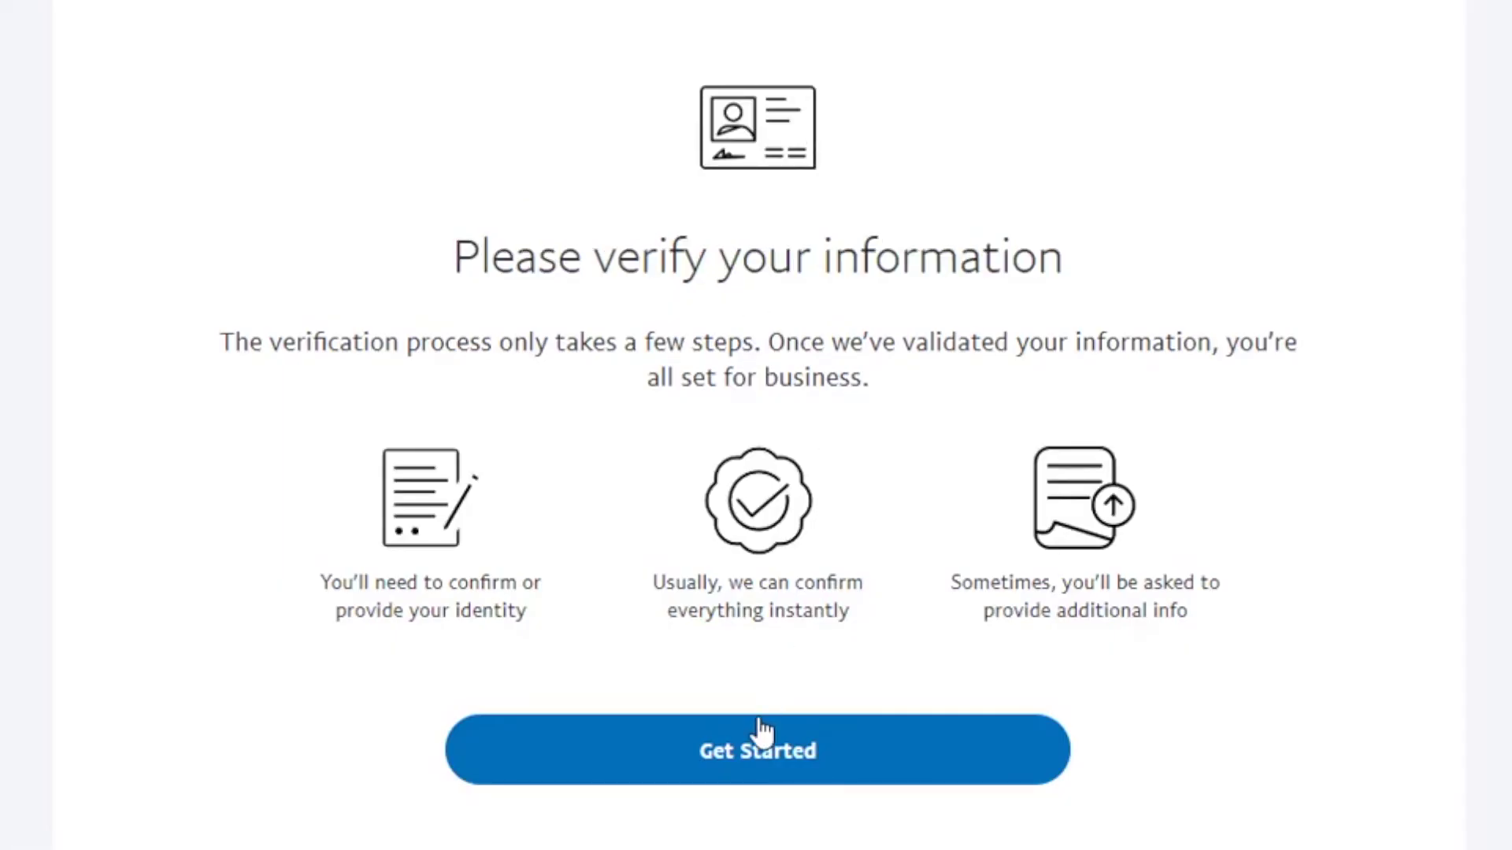
{"action": "left_click", "coordinate": [758, 752]}
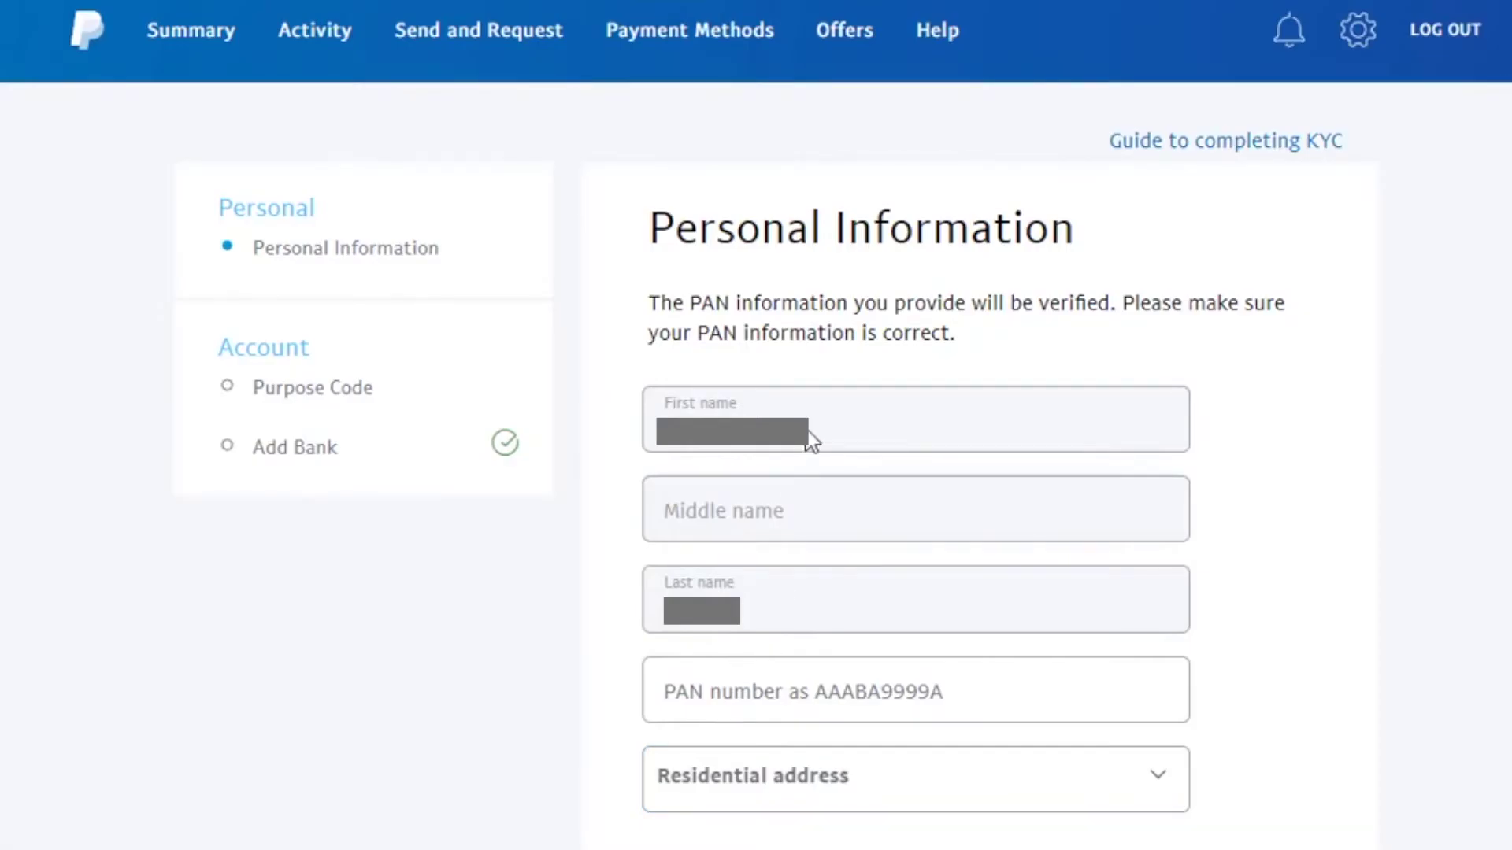
{"action": "scroll", "coordinate": [794, 613], "scroll_direction": "down", "scroll_amount": 3}
{"action": "left_click", "coordinate": [788, 452]}
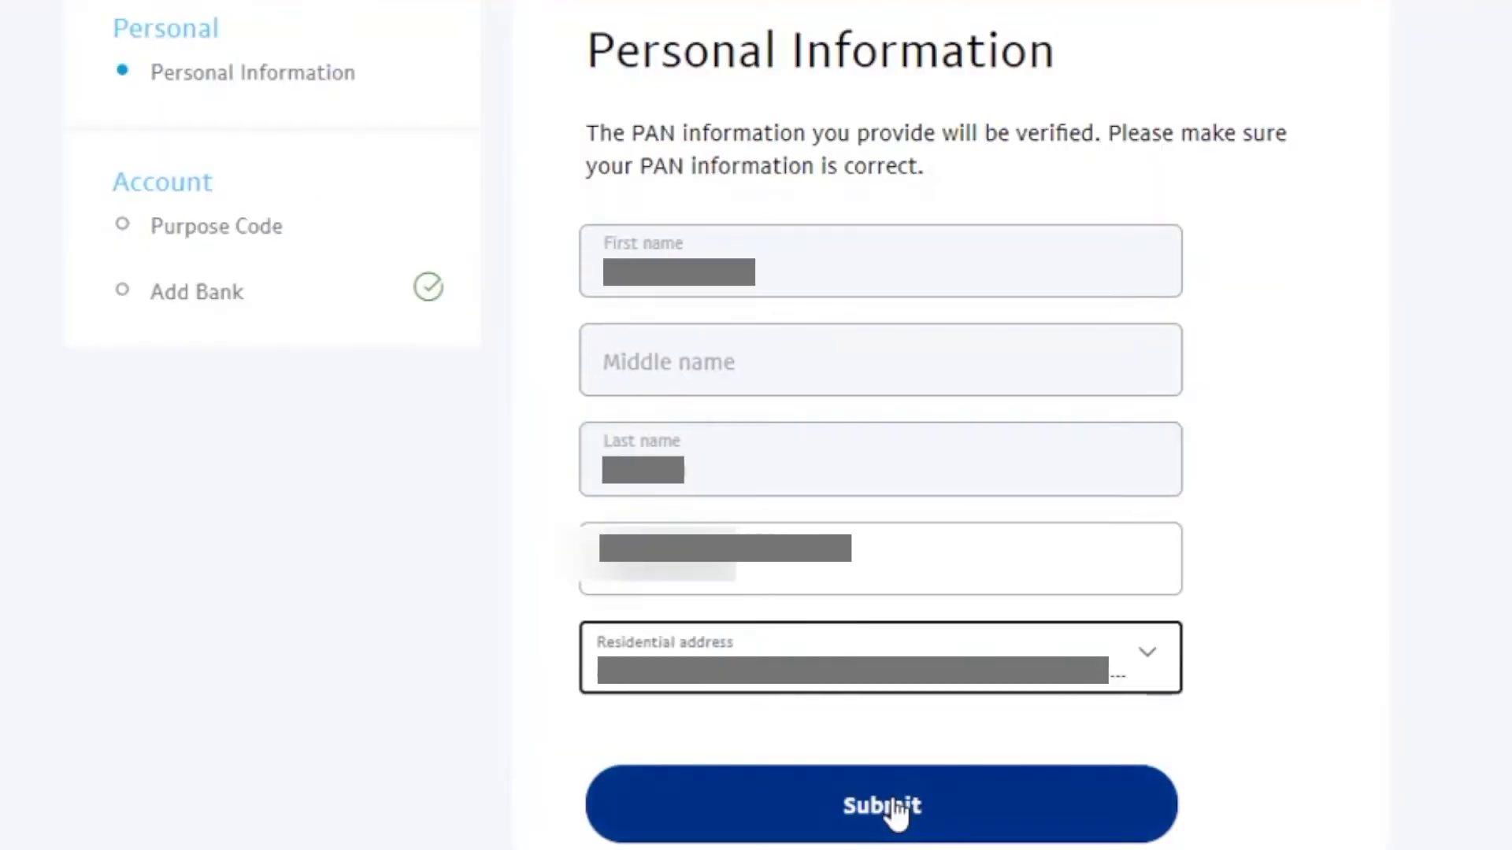
{"action": "left_click", "coordinate": [894, 810]}
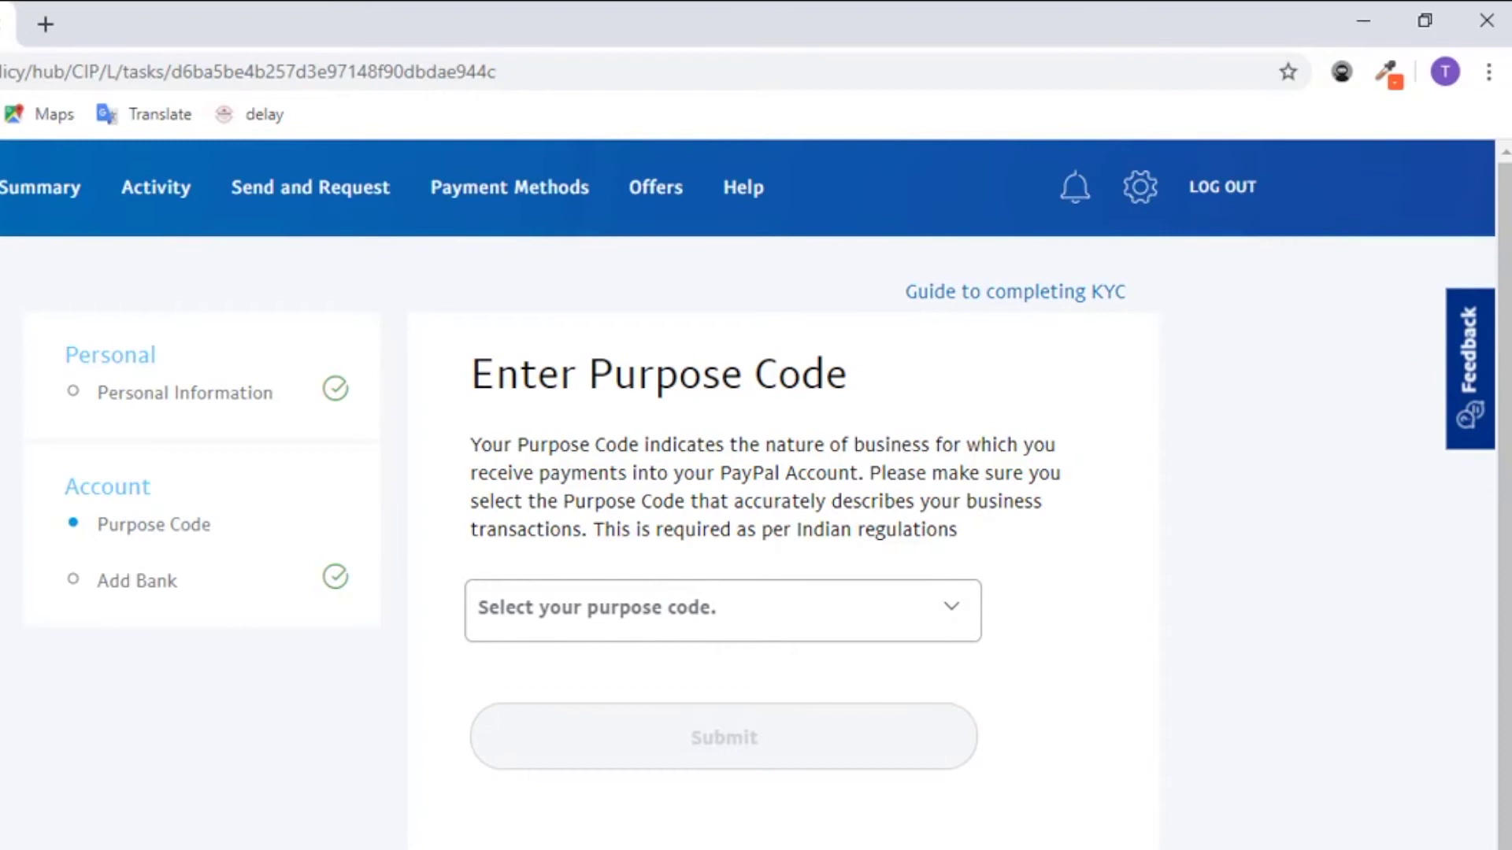
Pick P0802 – Software consultancy/implementation from the purpose code list and submit.
{"action": "left_click", "coordinate": [691, 623]}
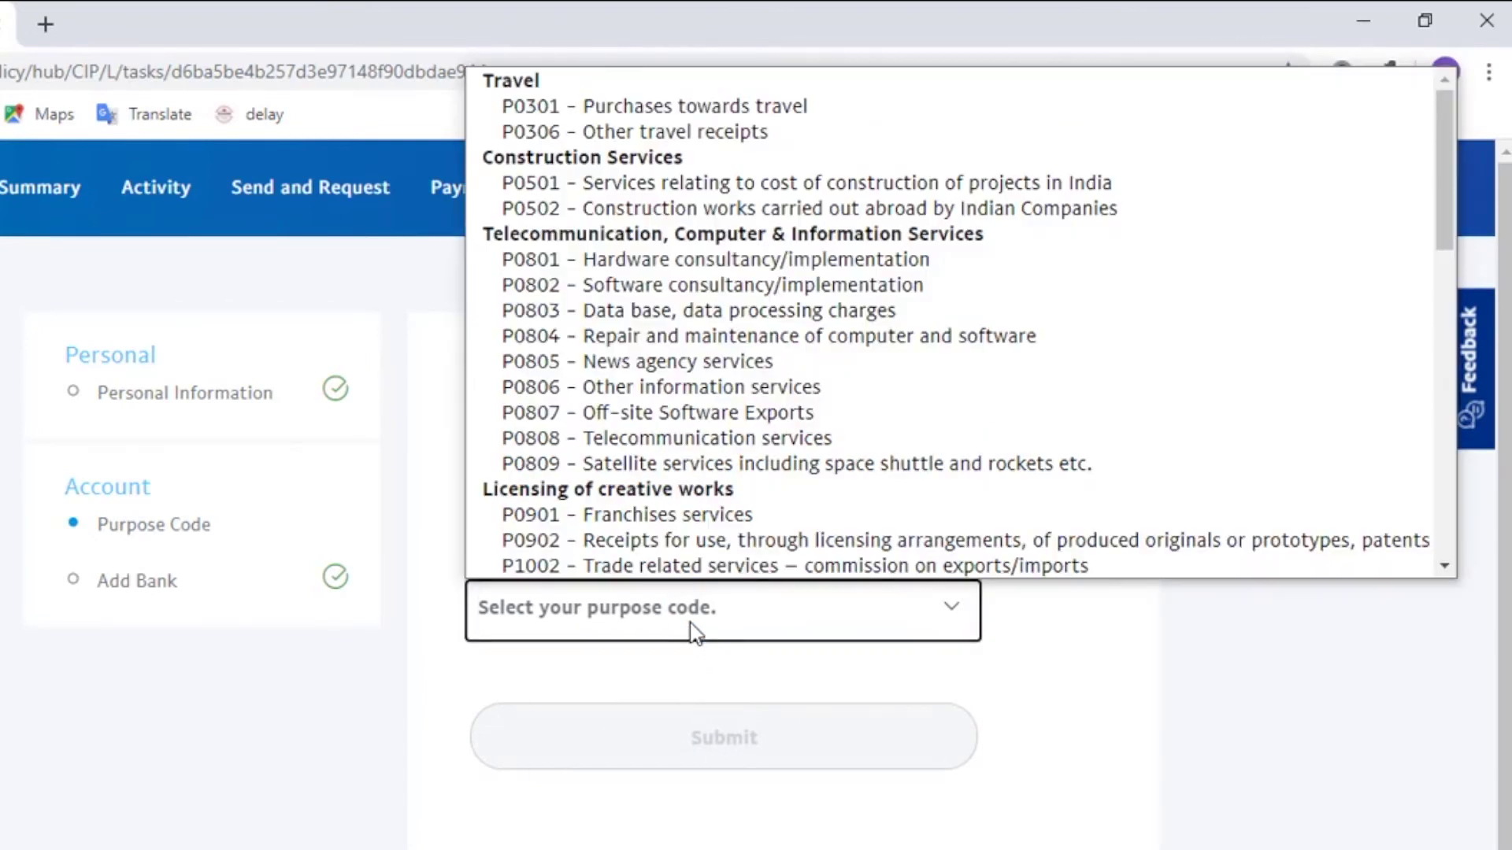
{"action": "left_click", "coordinate": [628, 289]}
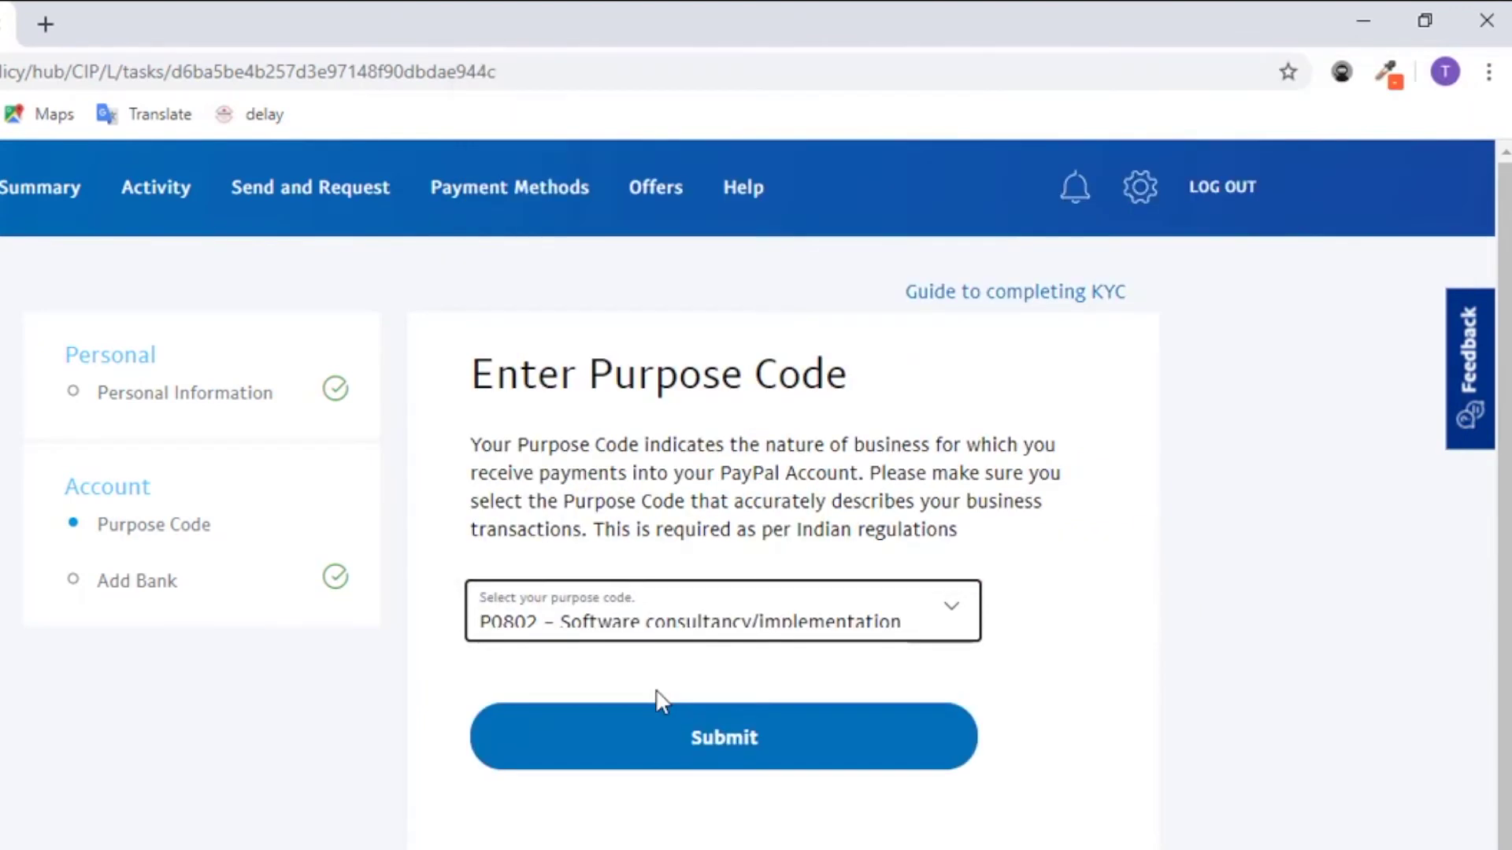
{"action": "left_click", "coordinate": [712, 750]}
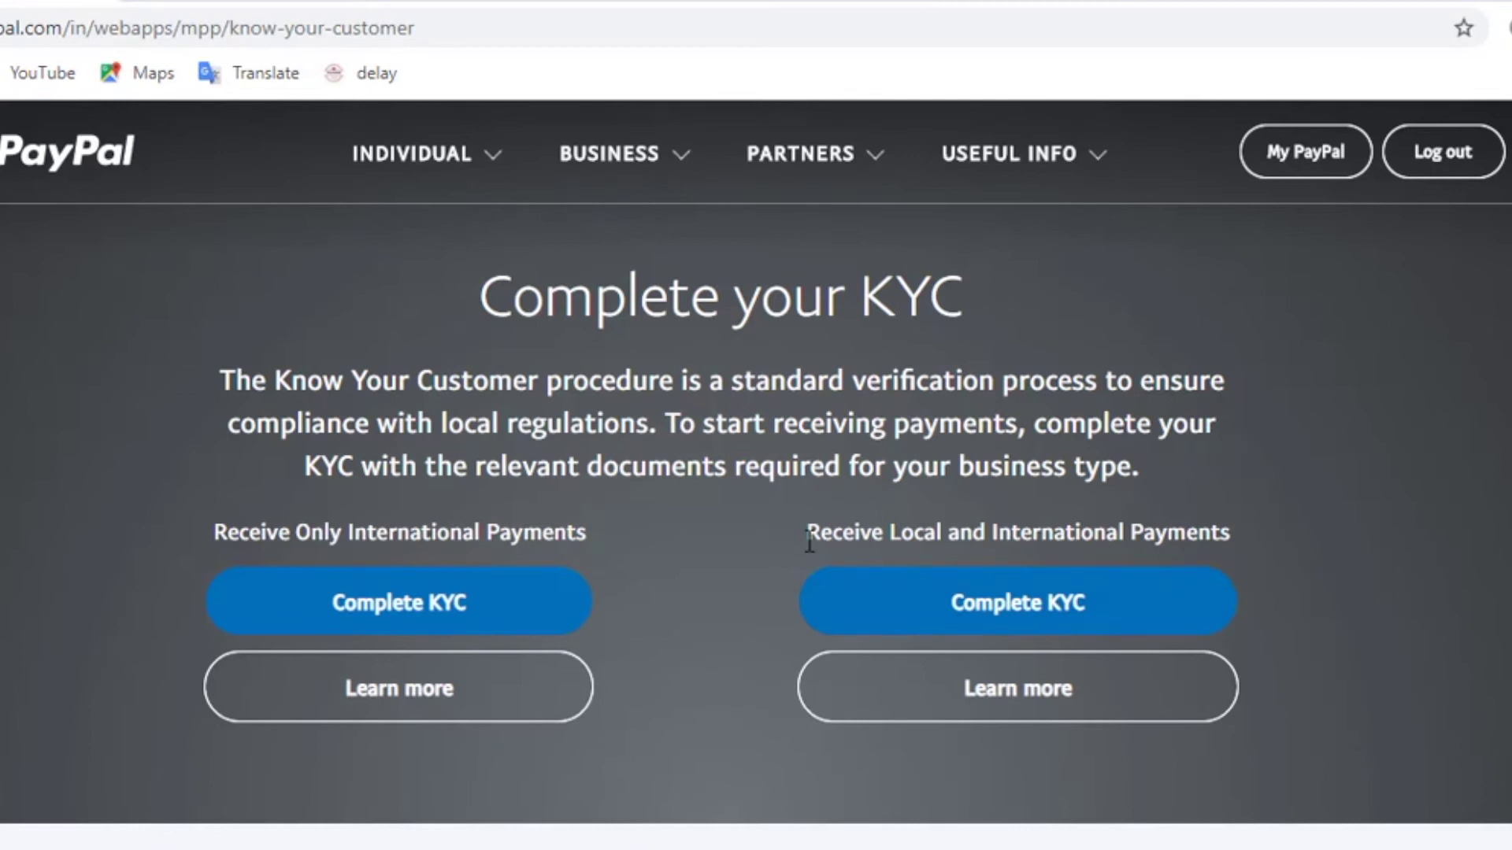
Start the Local and International Payments KYC, open Proof of identity, and agree to the consent terms.
{"action": "left_click_drag", "start_coordinate": [809, 542], "coordinate": [1069, 534]}
{"action": "left_click", "coordinate": [1032, 608]}
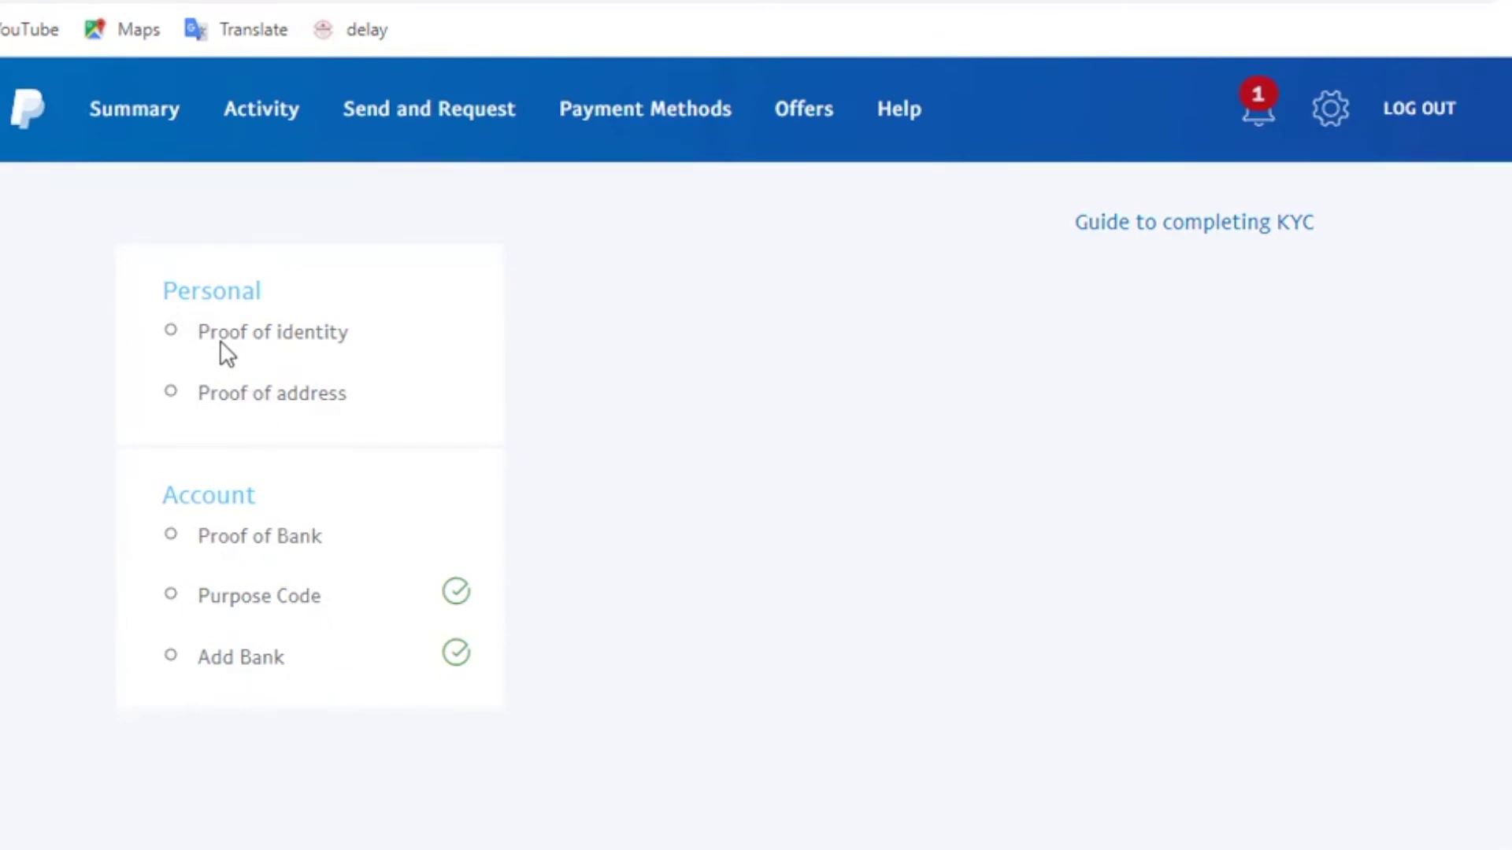
{"action": "left_click", "coordinate": [347, 337]}
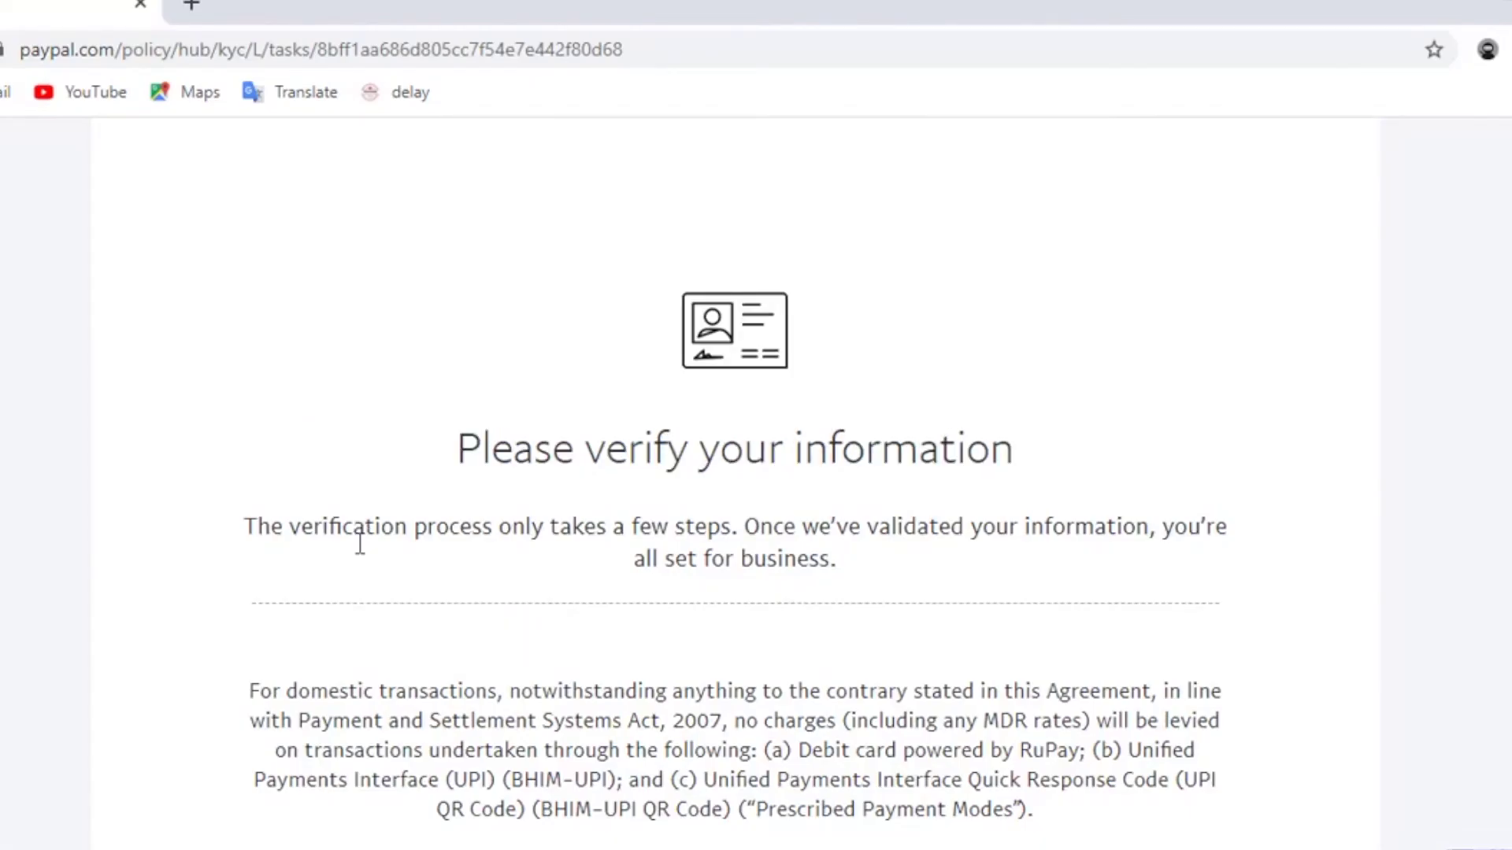
{"action": "scroll", "coordinate": [360, 544], "scroll_direction": "down", "scroll_amount": 6}
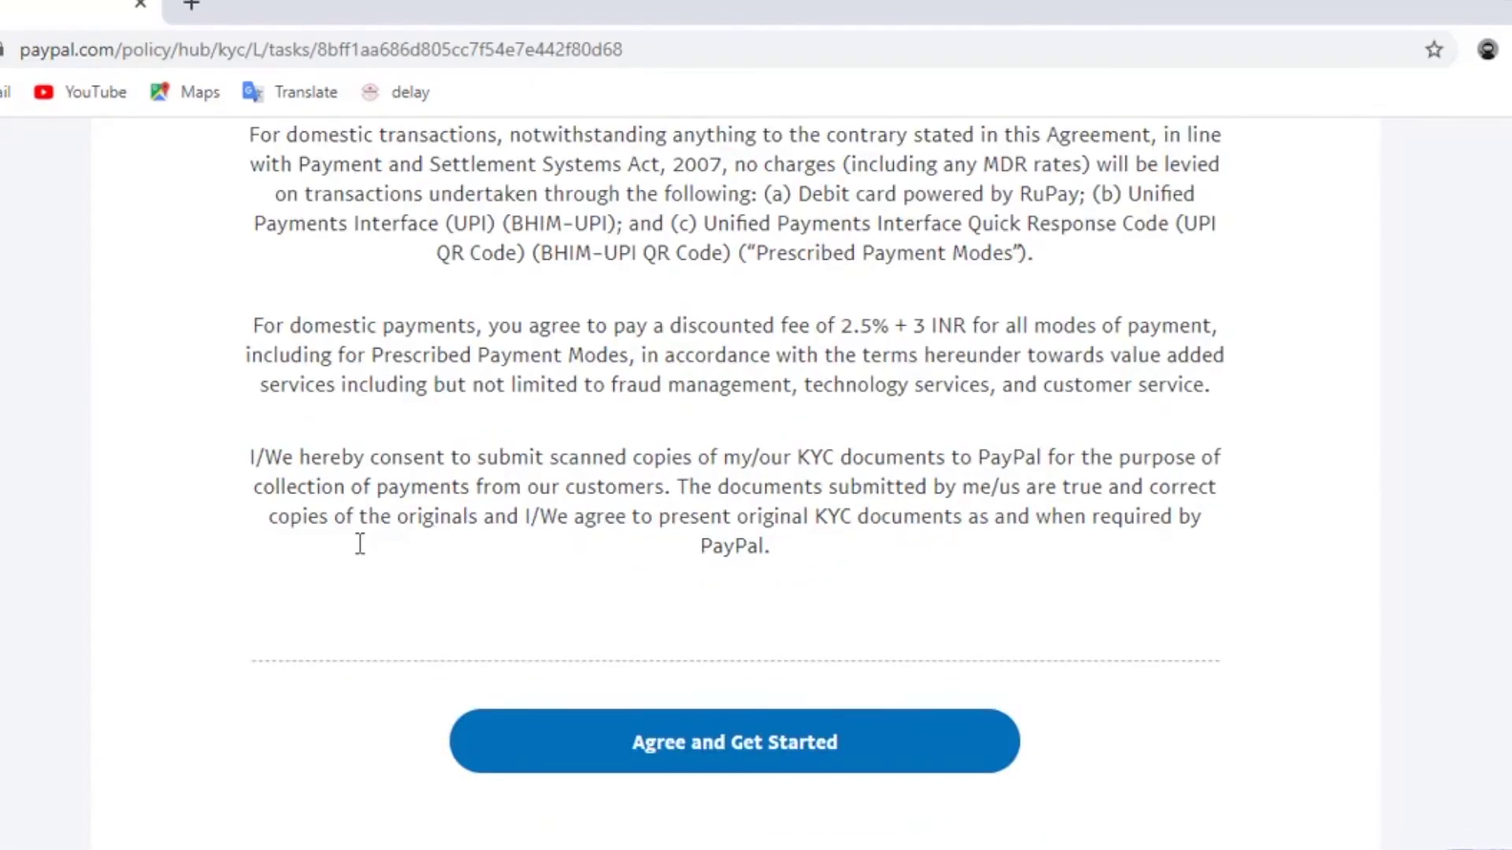
{"action": "left_click", "coordinate": [666, 742]}
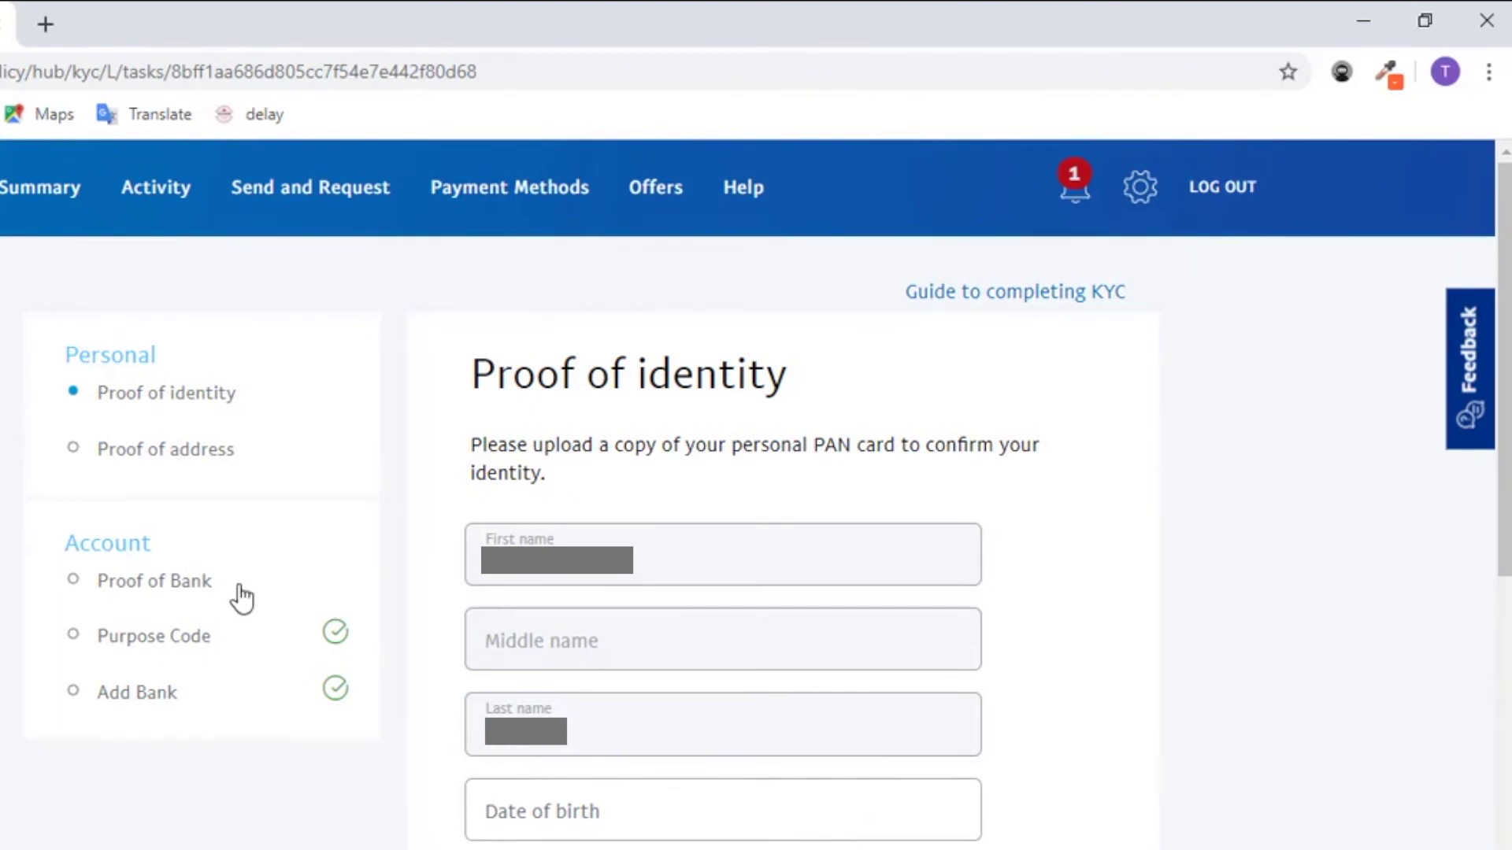
Enter the address paypal.com/il/uploaddoc in a new browser tab.
{"action": "scroll", "coordinate": [995, 636], "scroll_direction": "down", "scroll_amount": 4}
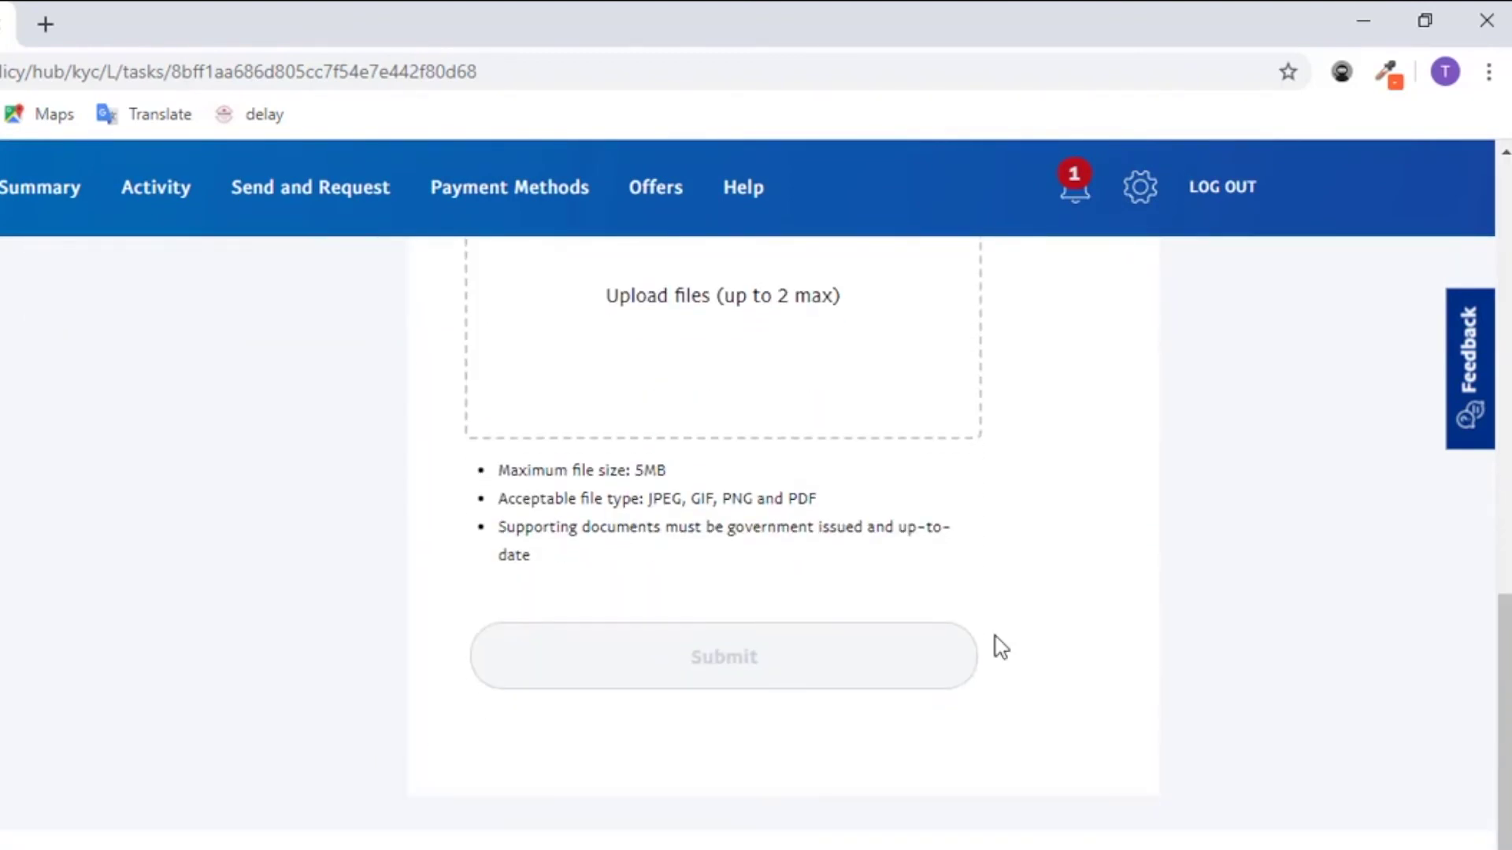
{"action": "scroll", "coordinate": [834, 663], "scroll_direction": "up", "scroll_amount": 2}
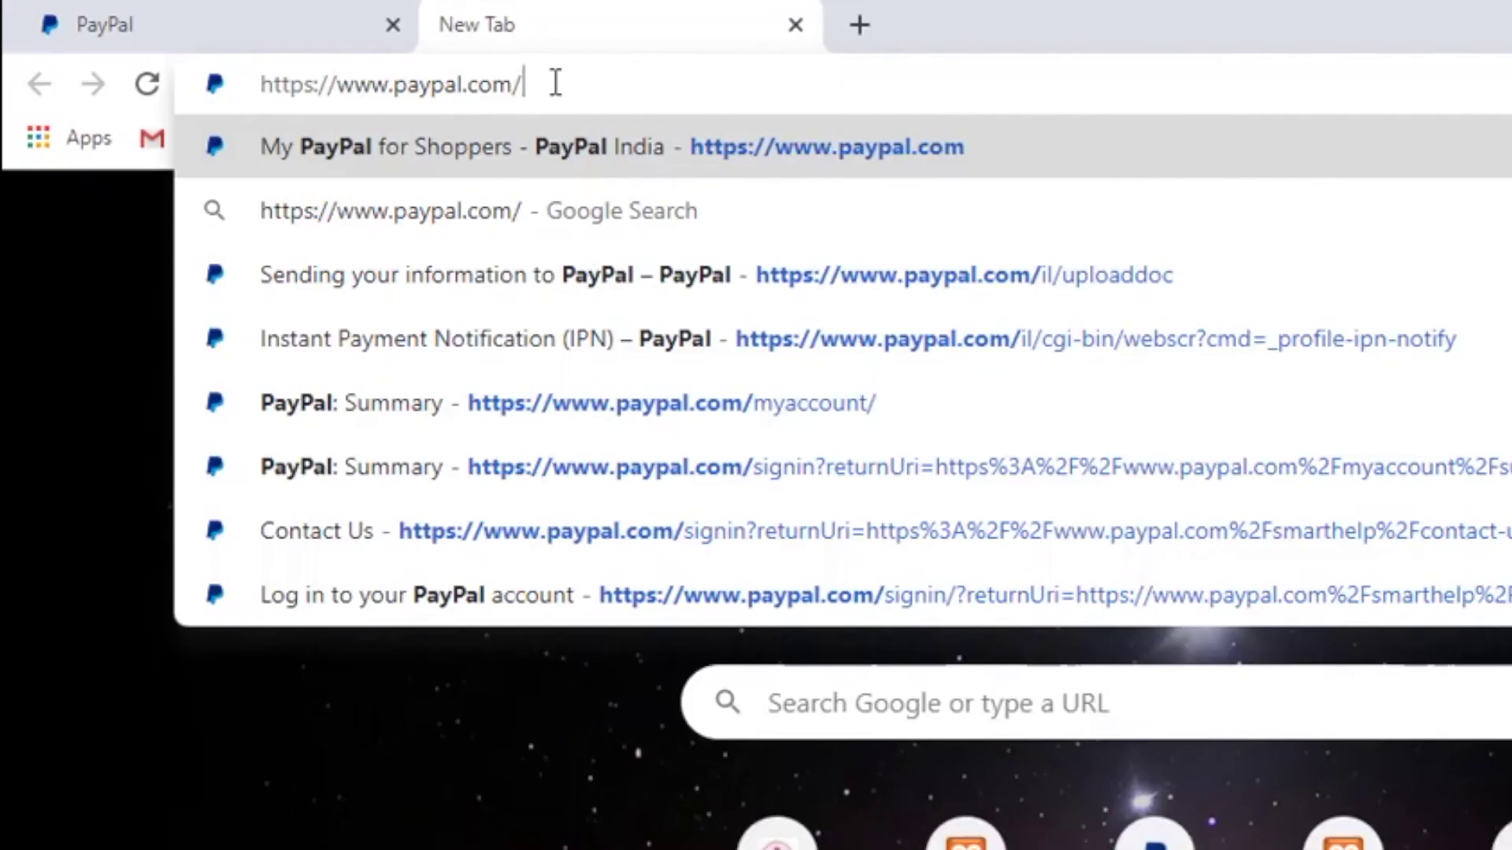
{"action": "type", "text": "il/"}
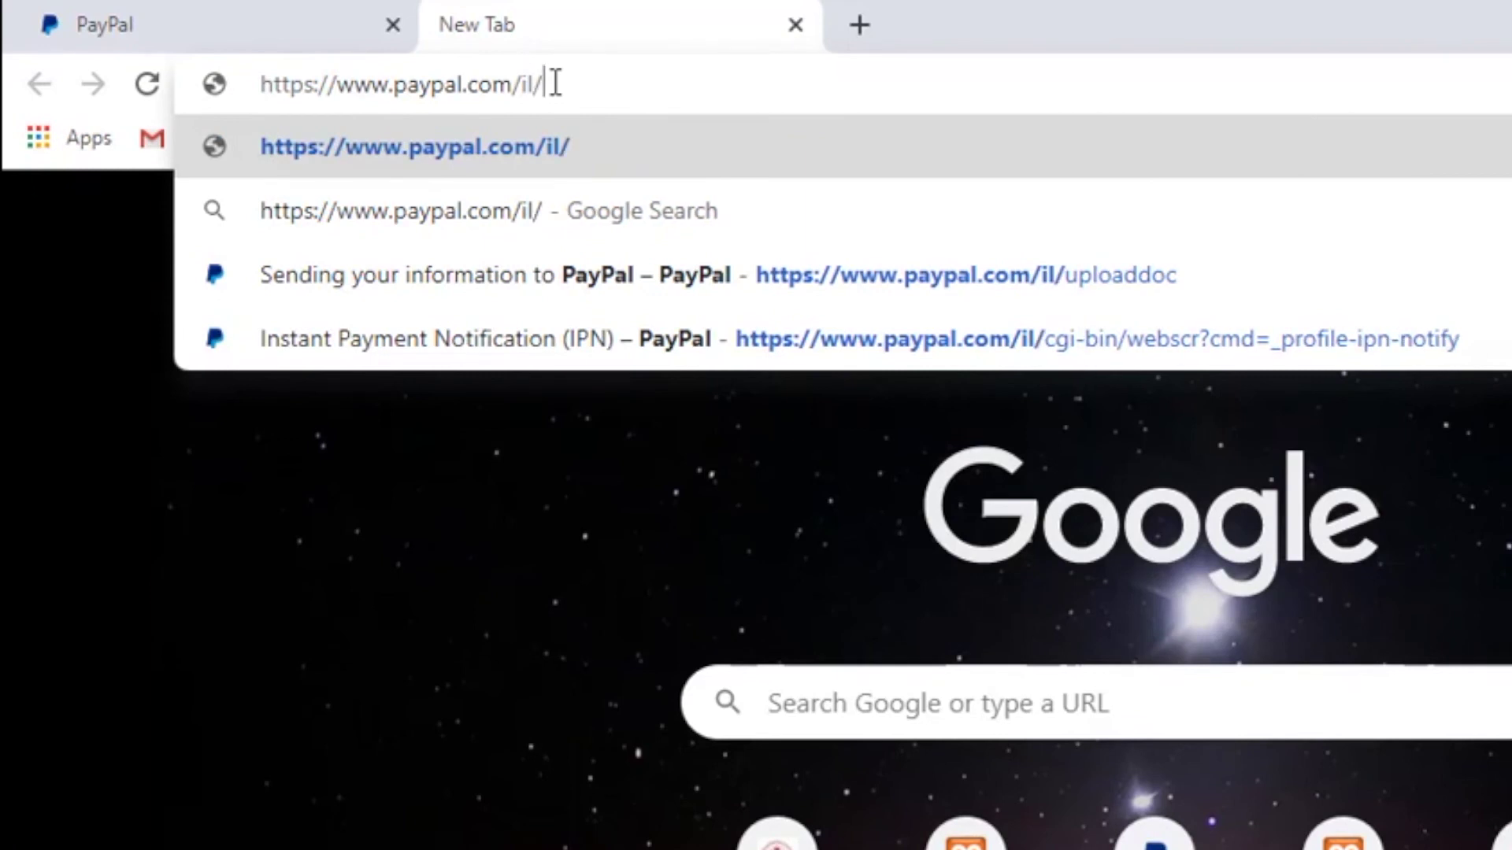
{"action": "type", "text": "uploaddoc"}
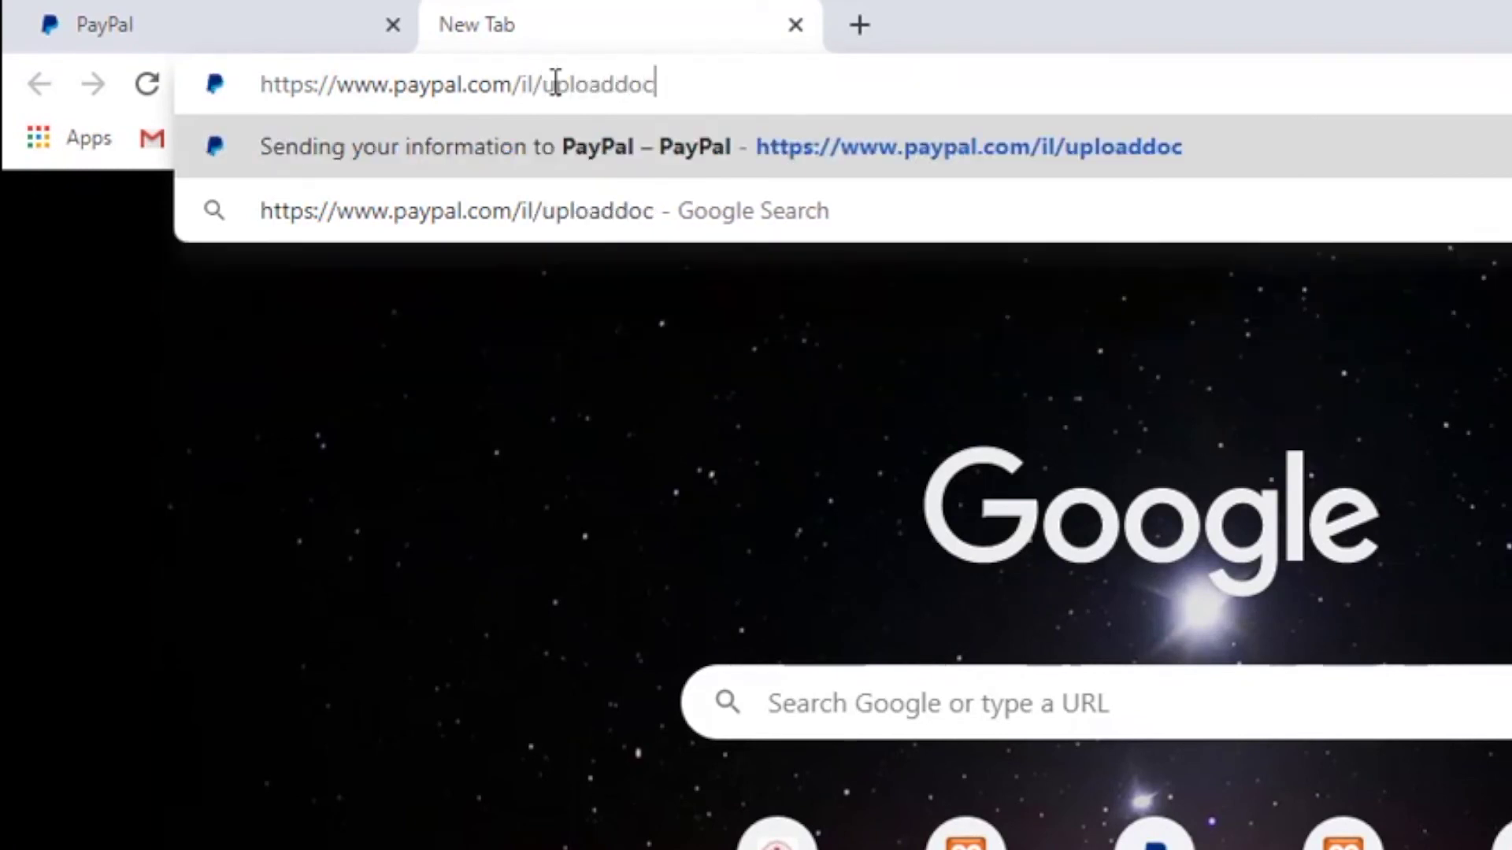
Load paypal.com/il/uploaddoc in the second tab.
{"action": "key", "text": "Return"}
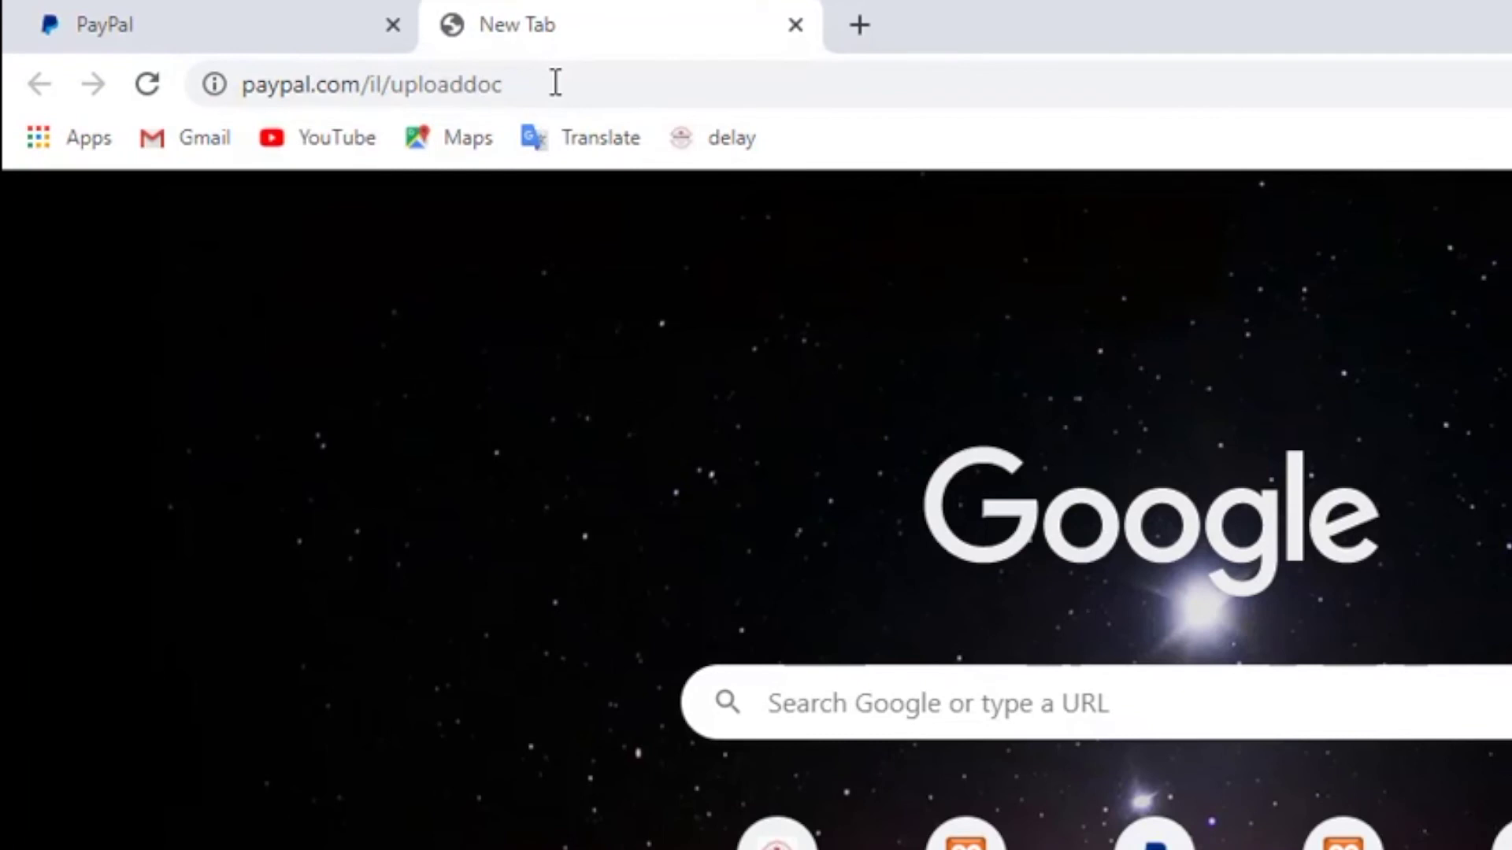
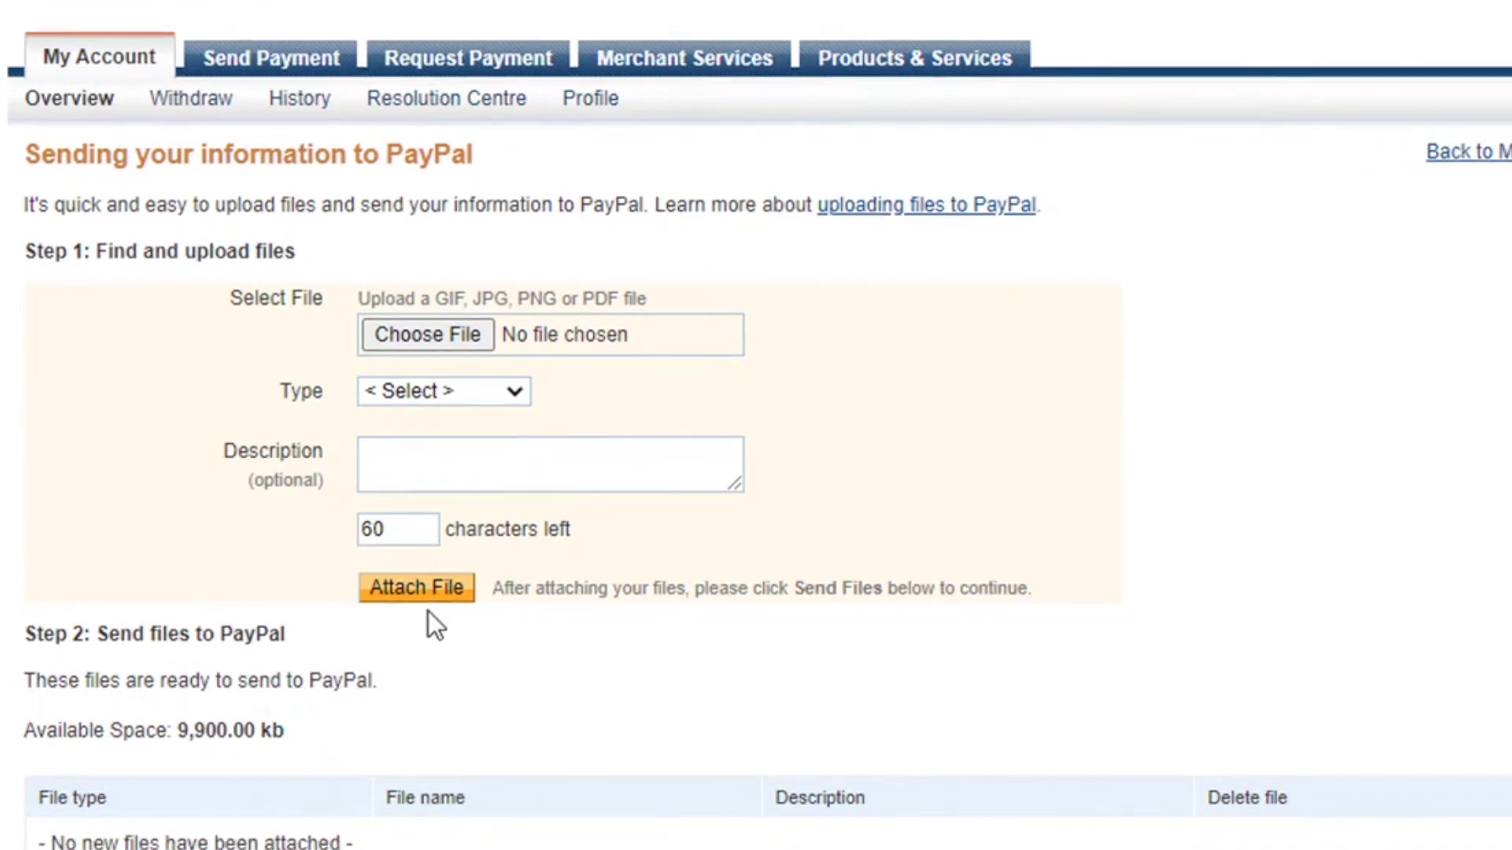
{"action": "scroll", "coordinate": [430, 616], "scroll_direction": "down", "scroll_amount": 2}
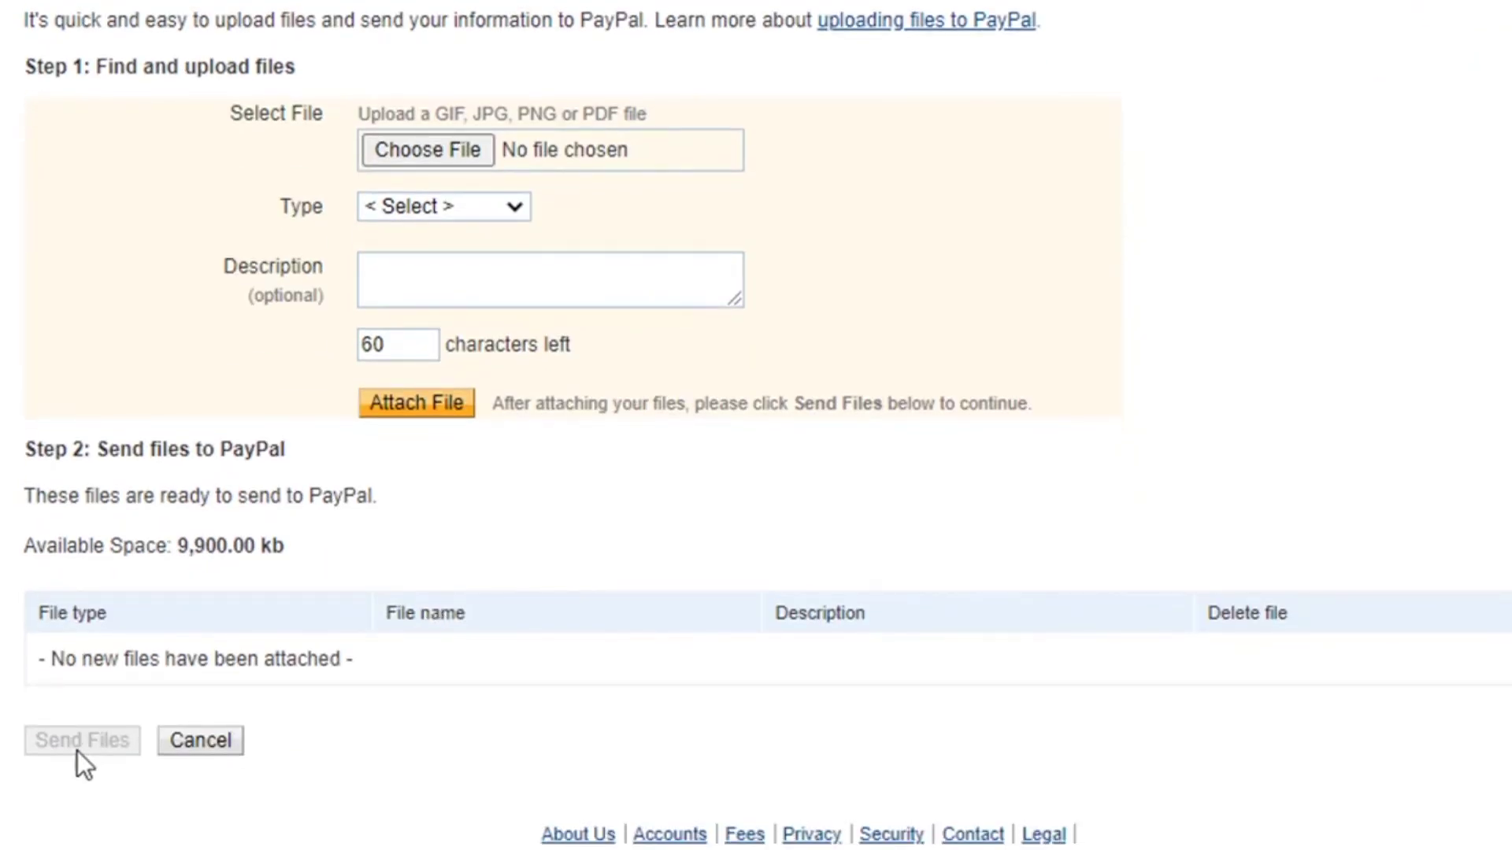